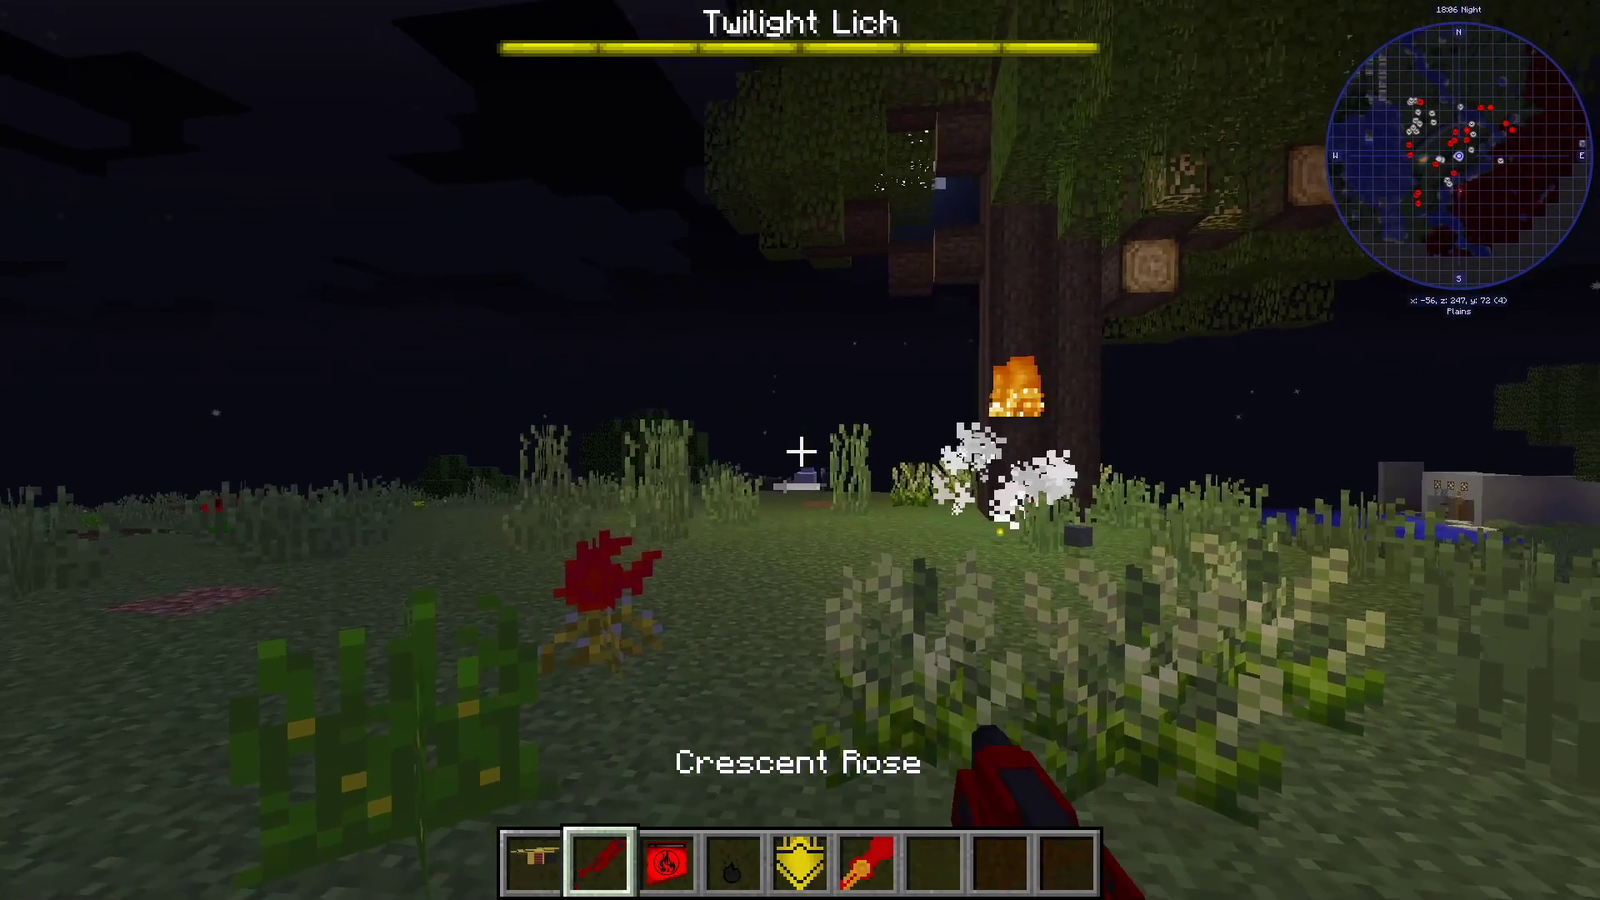
pyautogui.rightClick(801, 451)
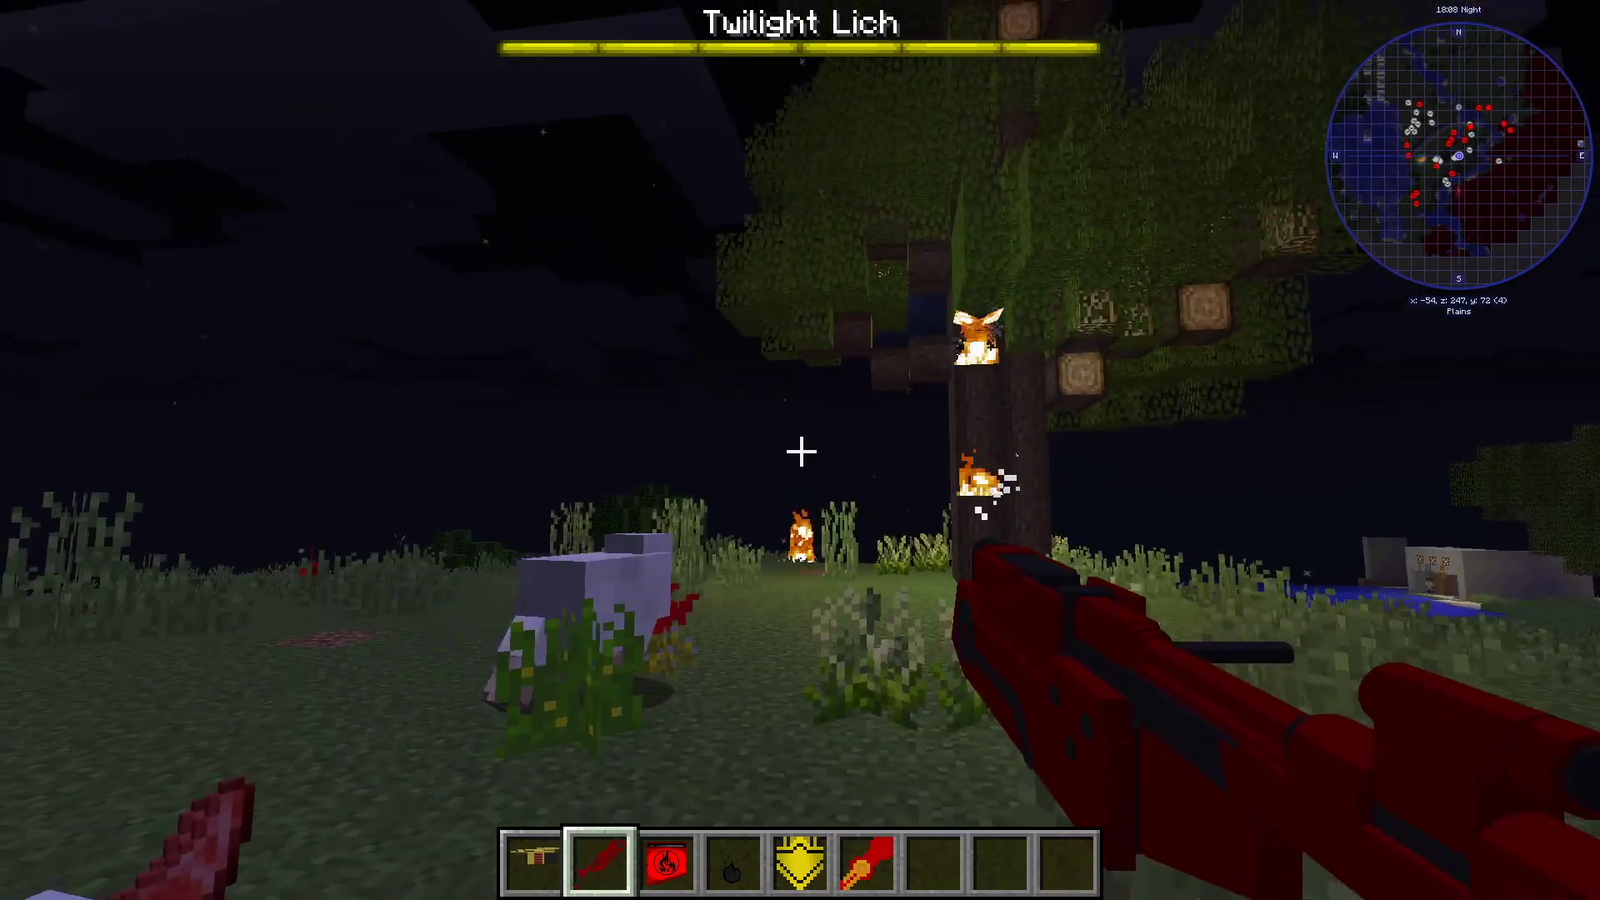
pyautogui.press('w')
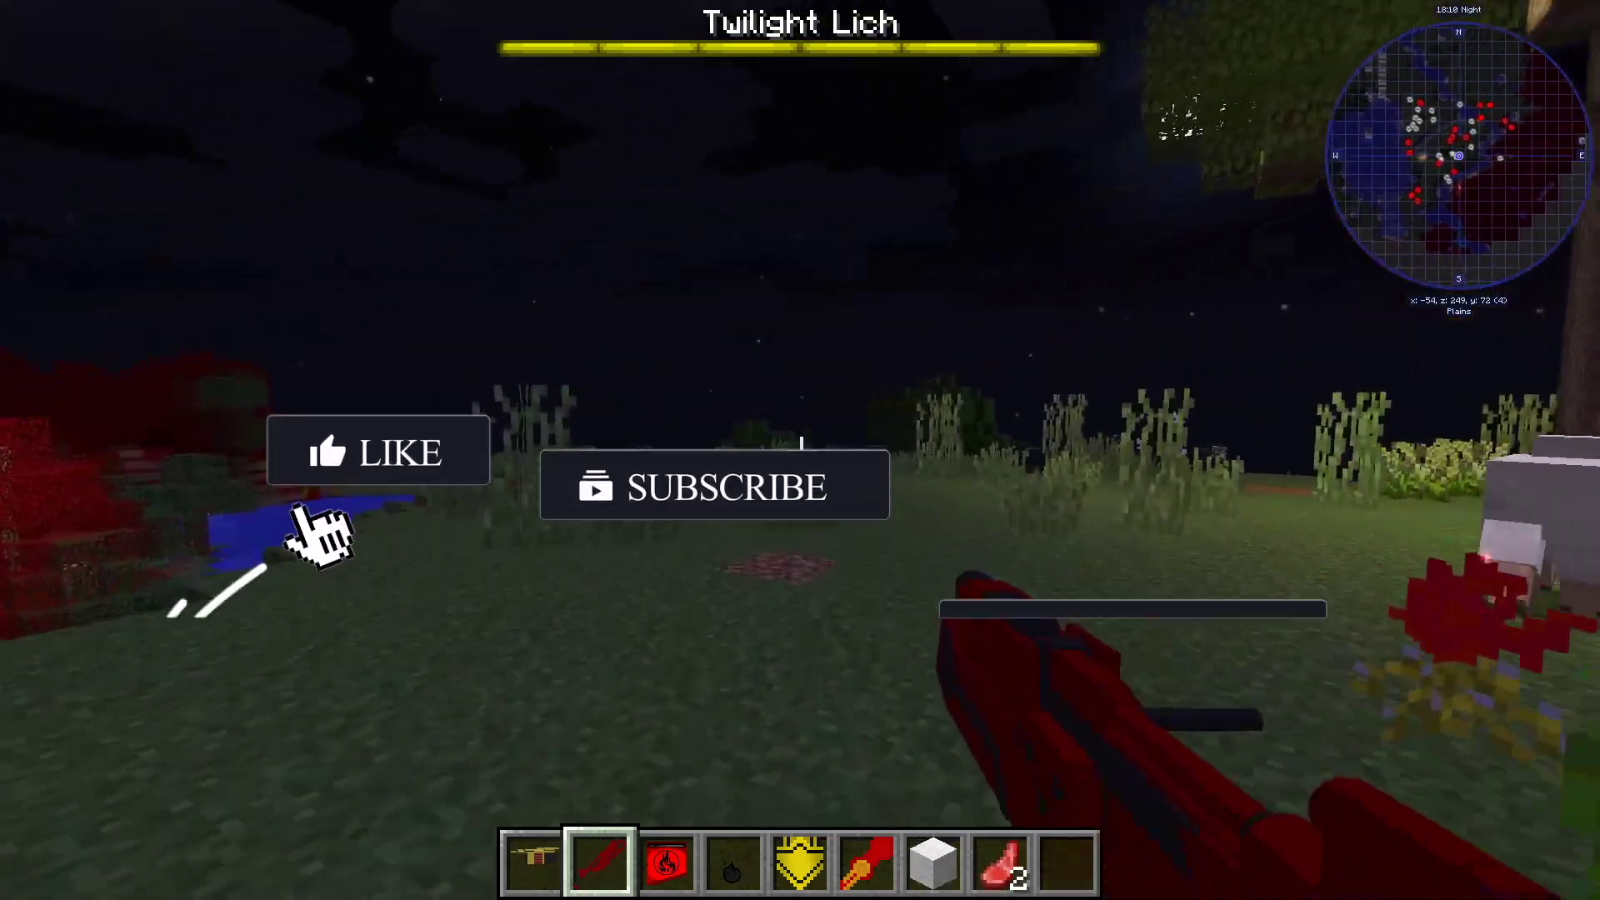
pyautogui.press('w')
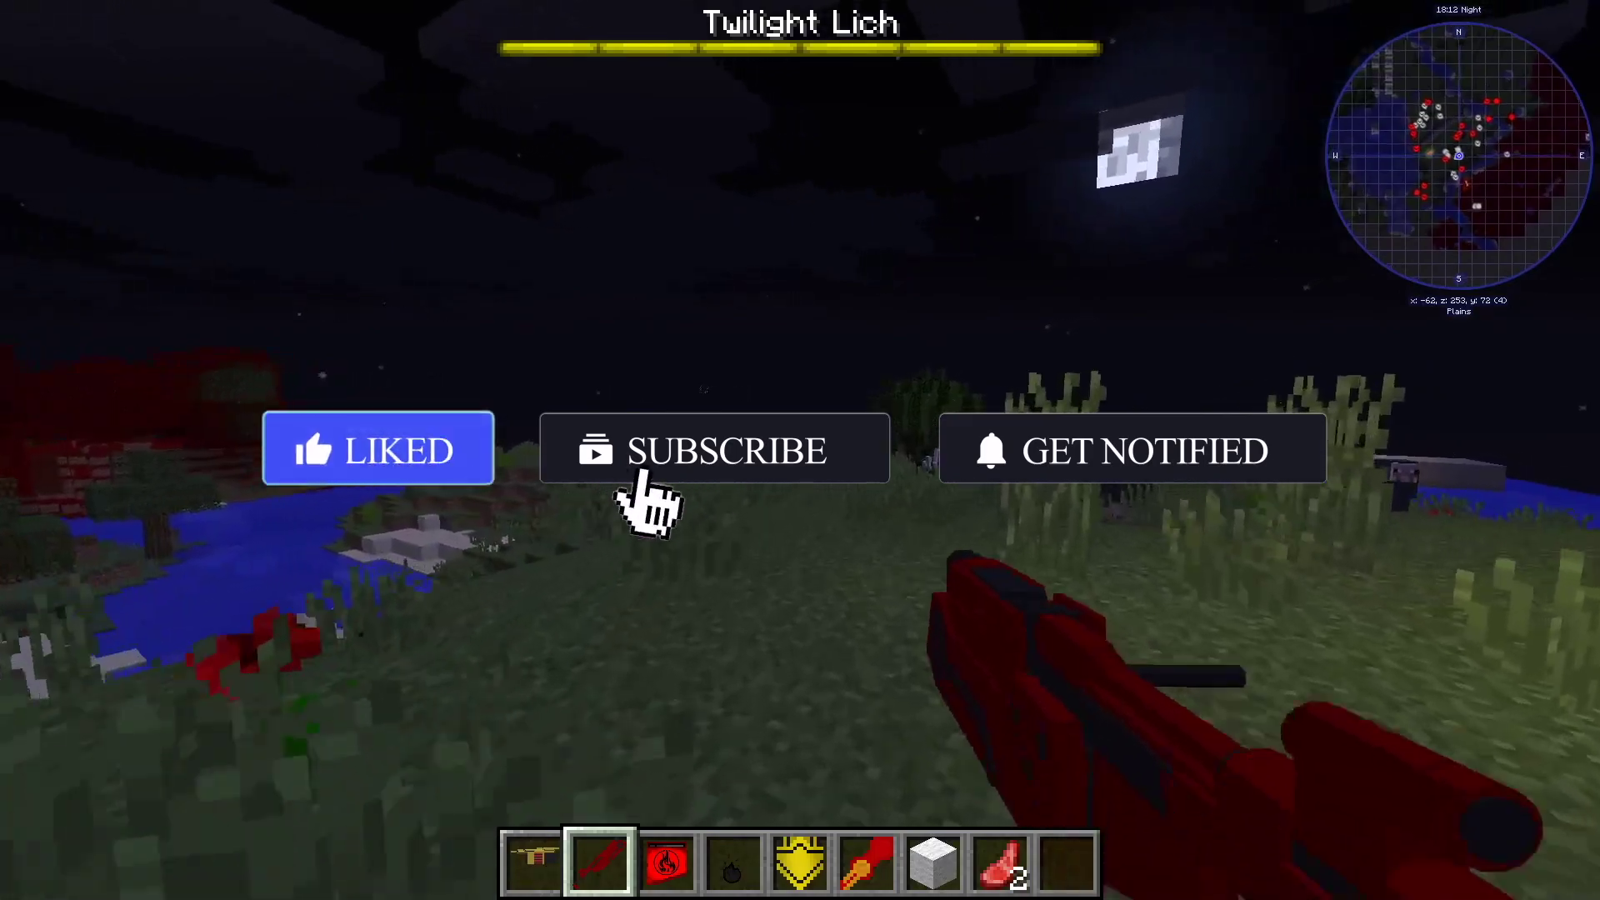
pyautogui.rightClick(800, 450)
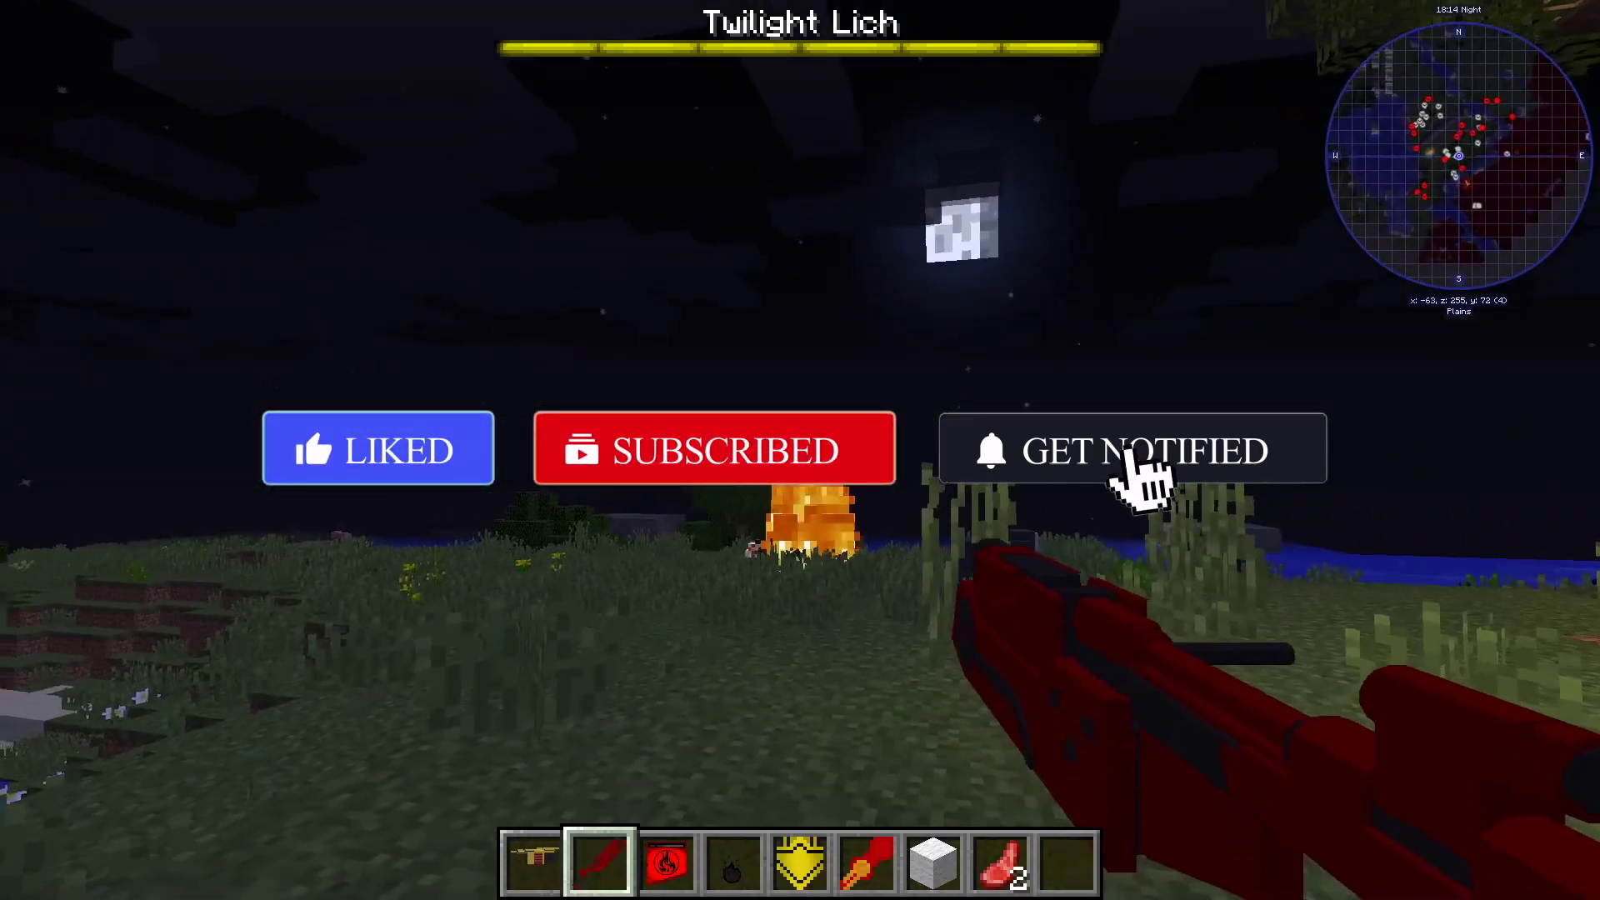
pyautogui.press('w')
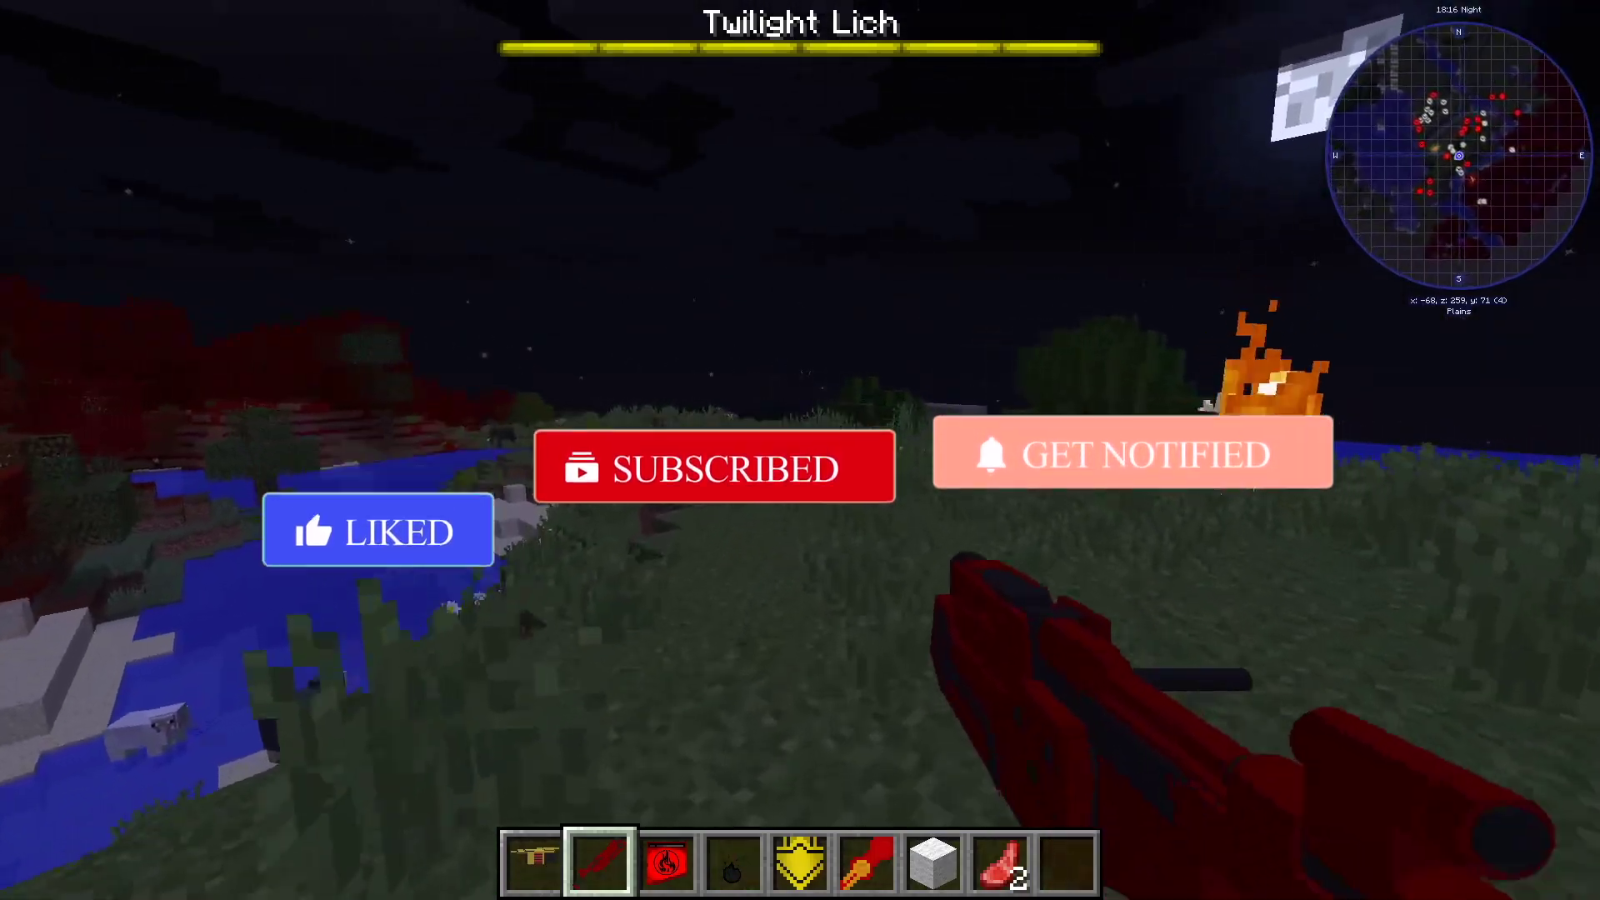
pyautogui.press('w')
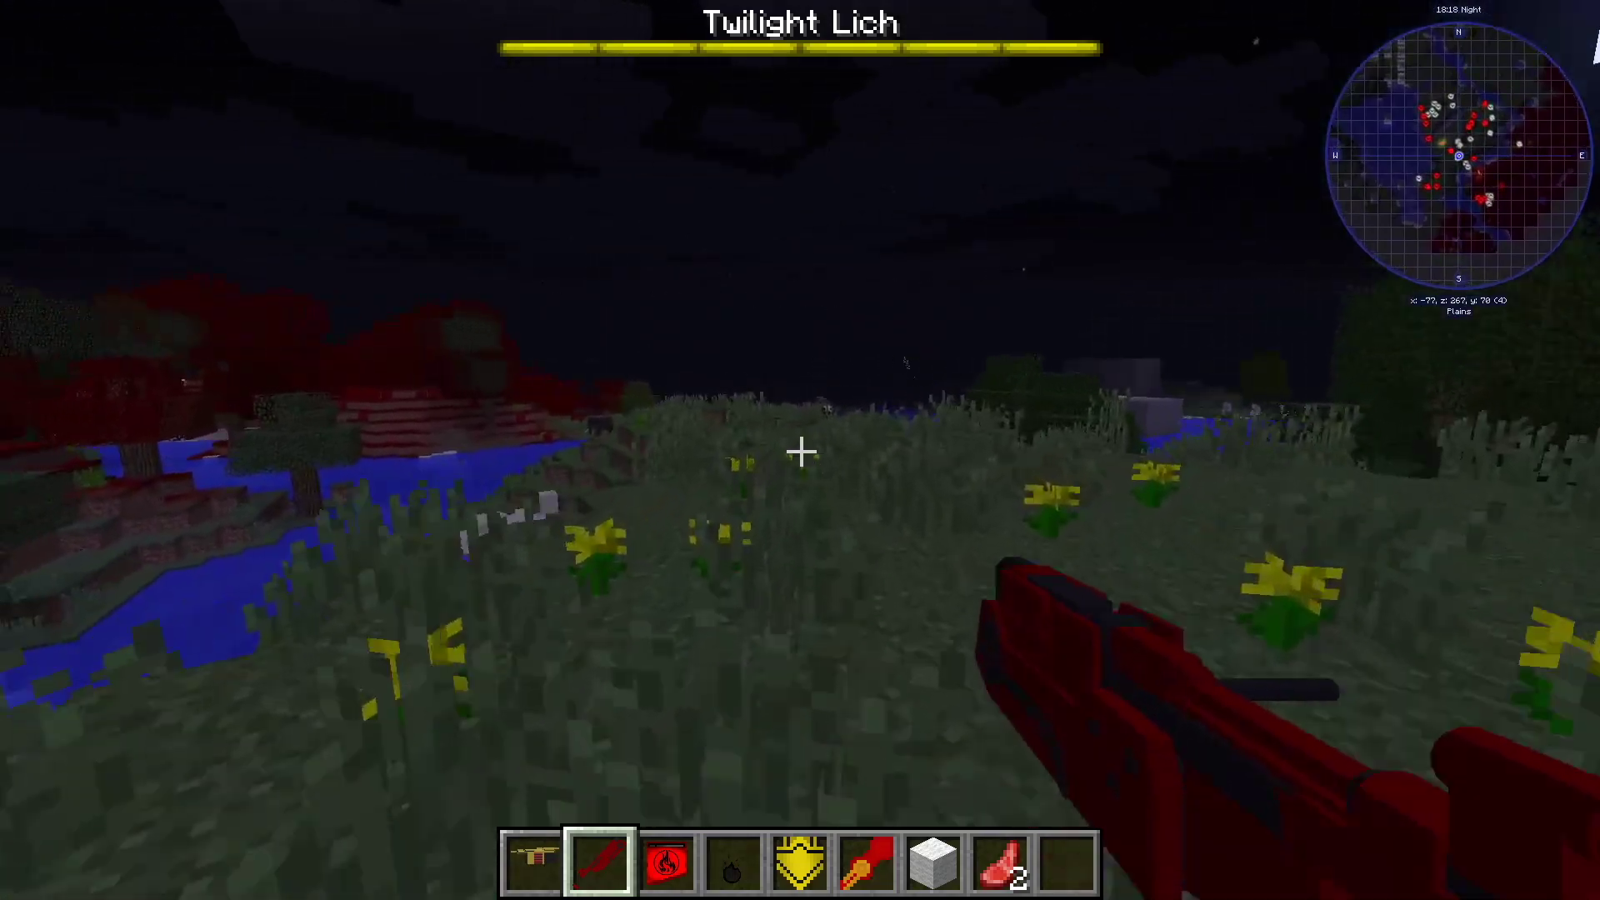
pyautogui.press('w')
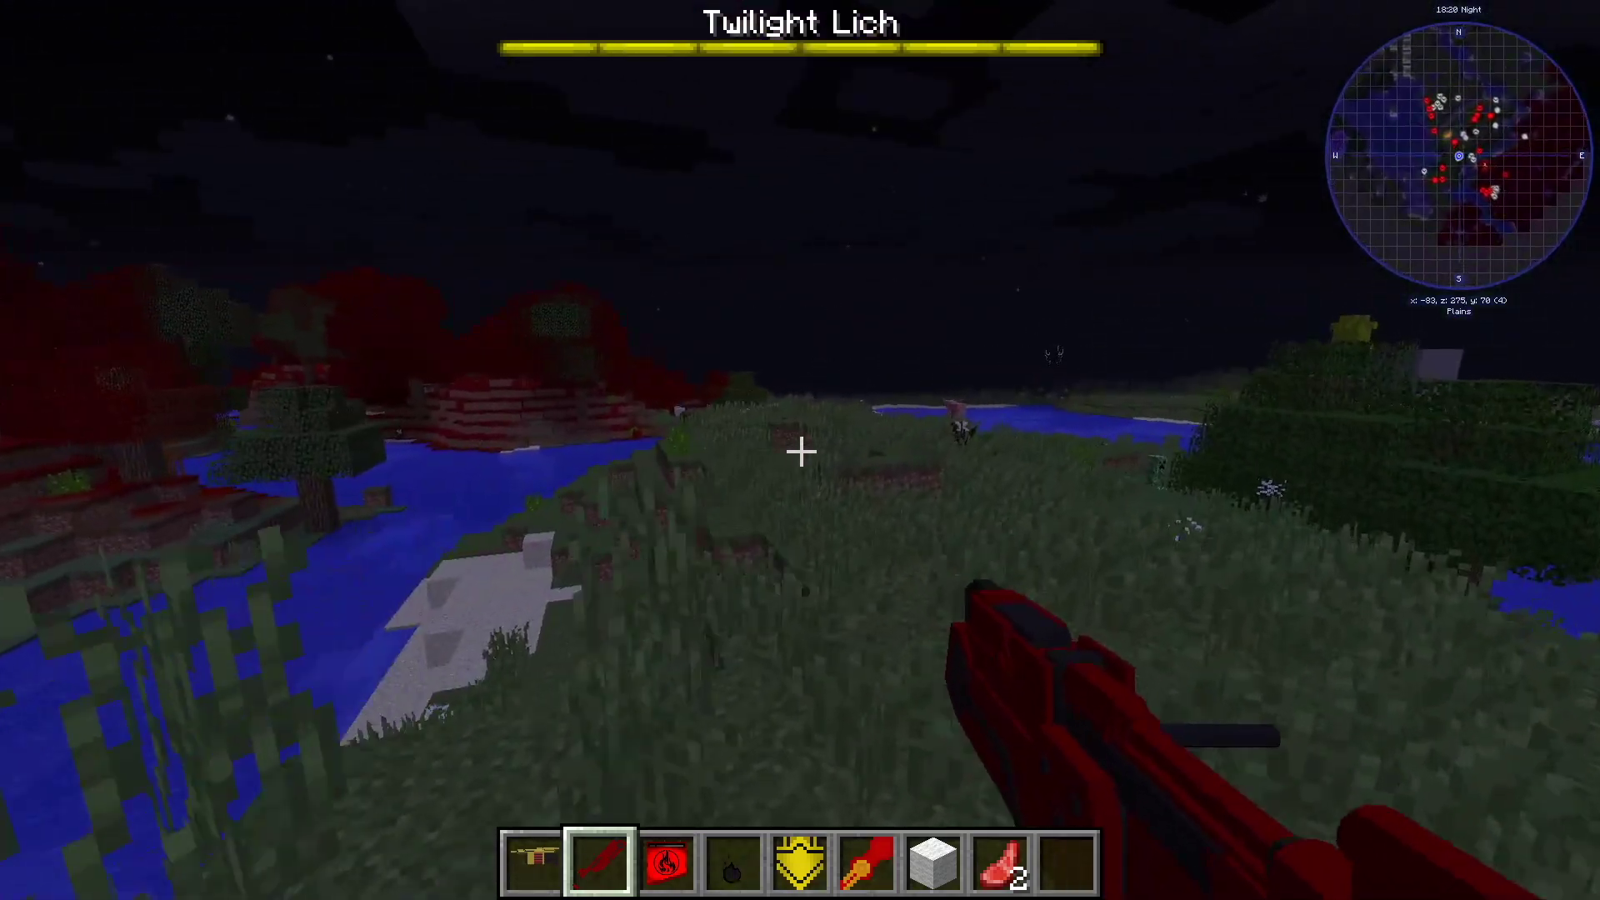
pyautogui.press('w')
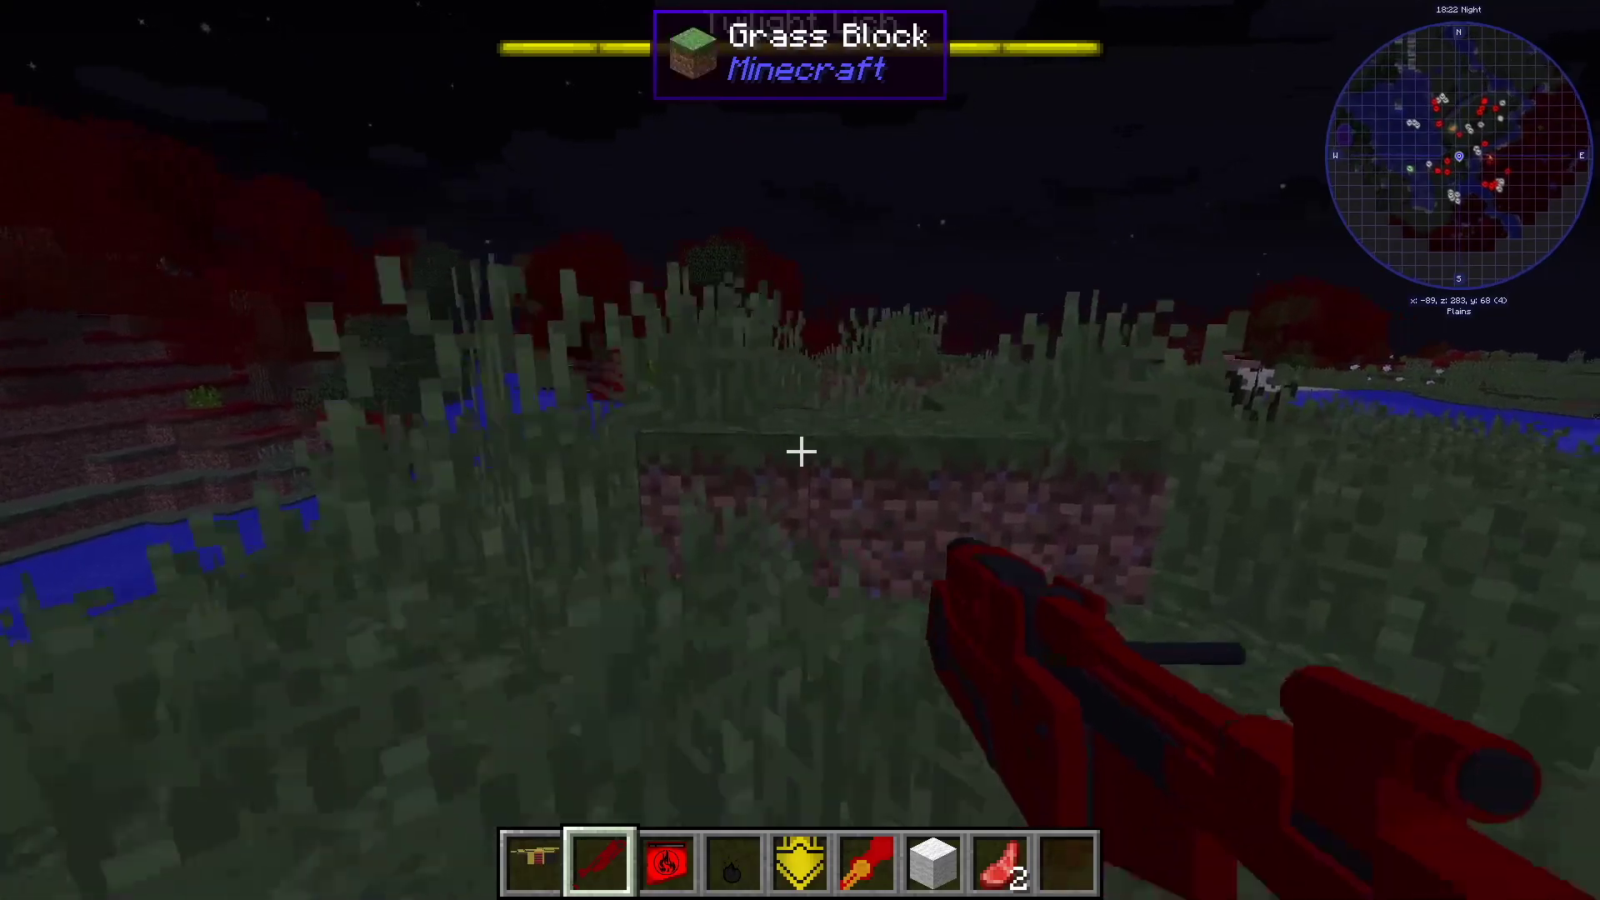
pyautogui.press('w')
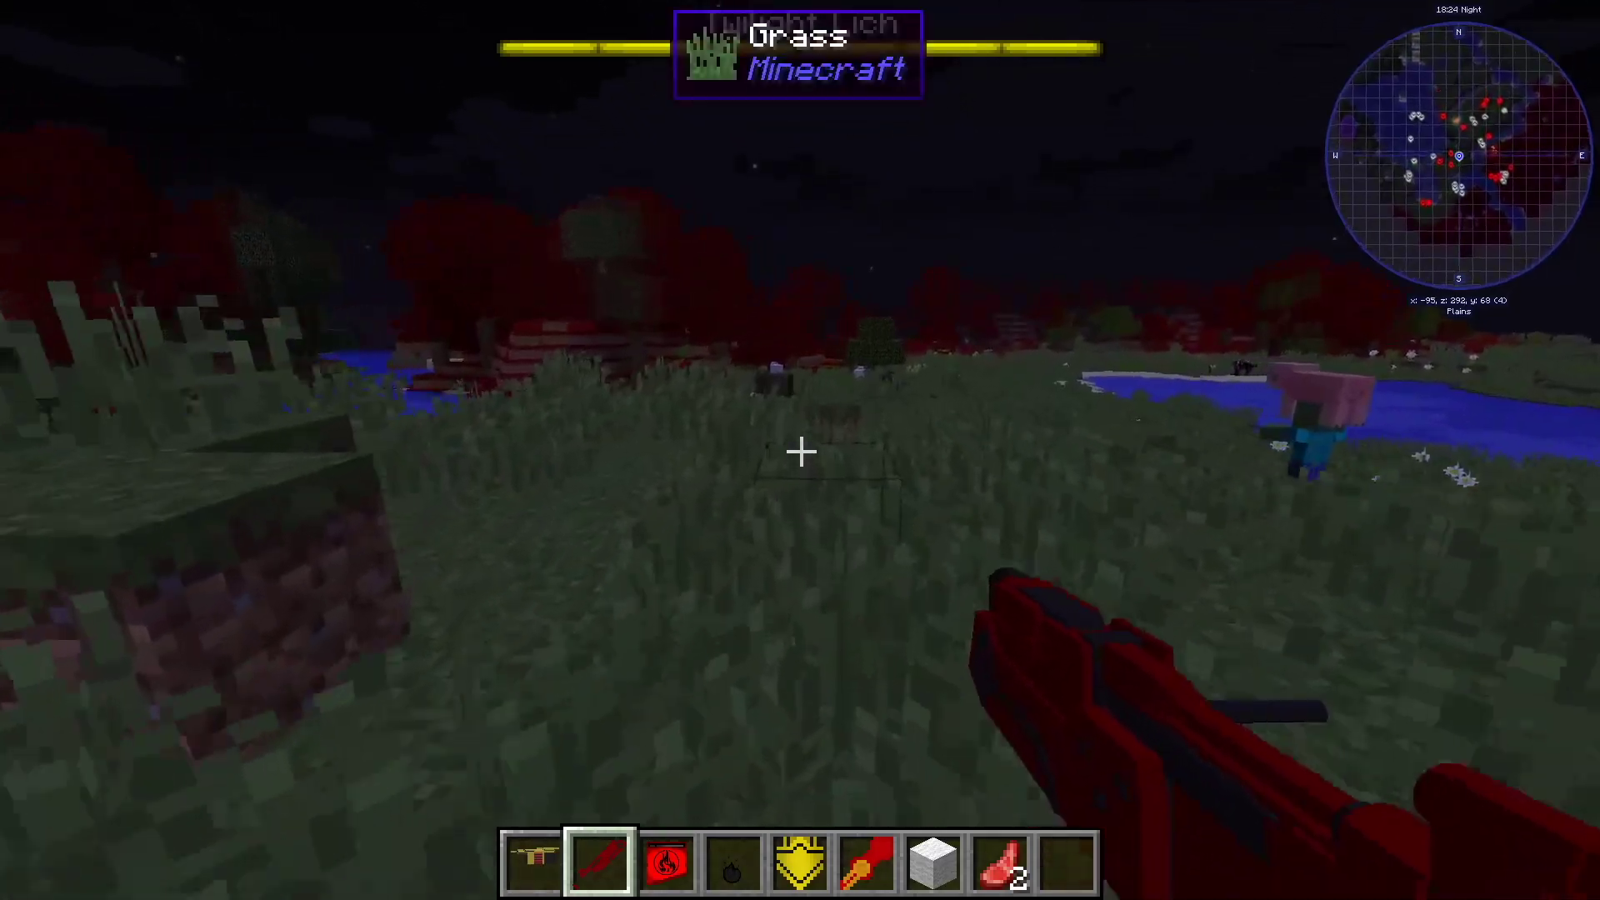
pyautogui.press('w')
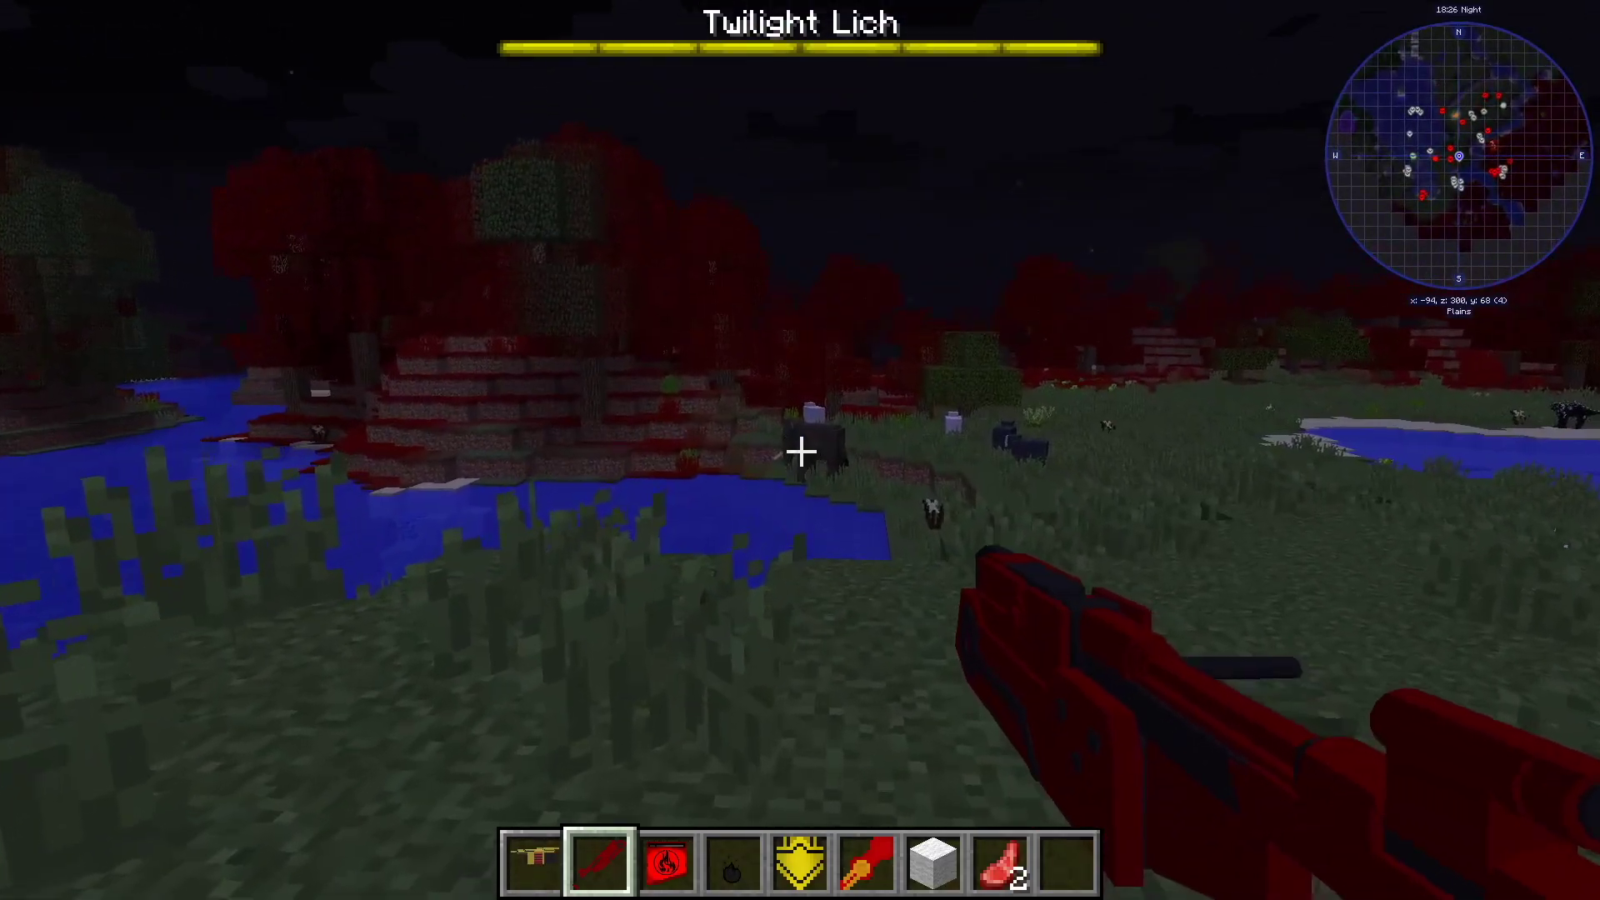
pyautogui.press('w')
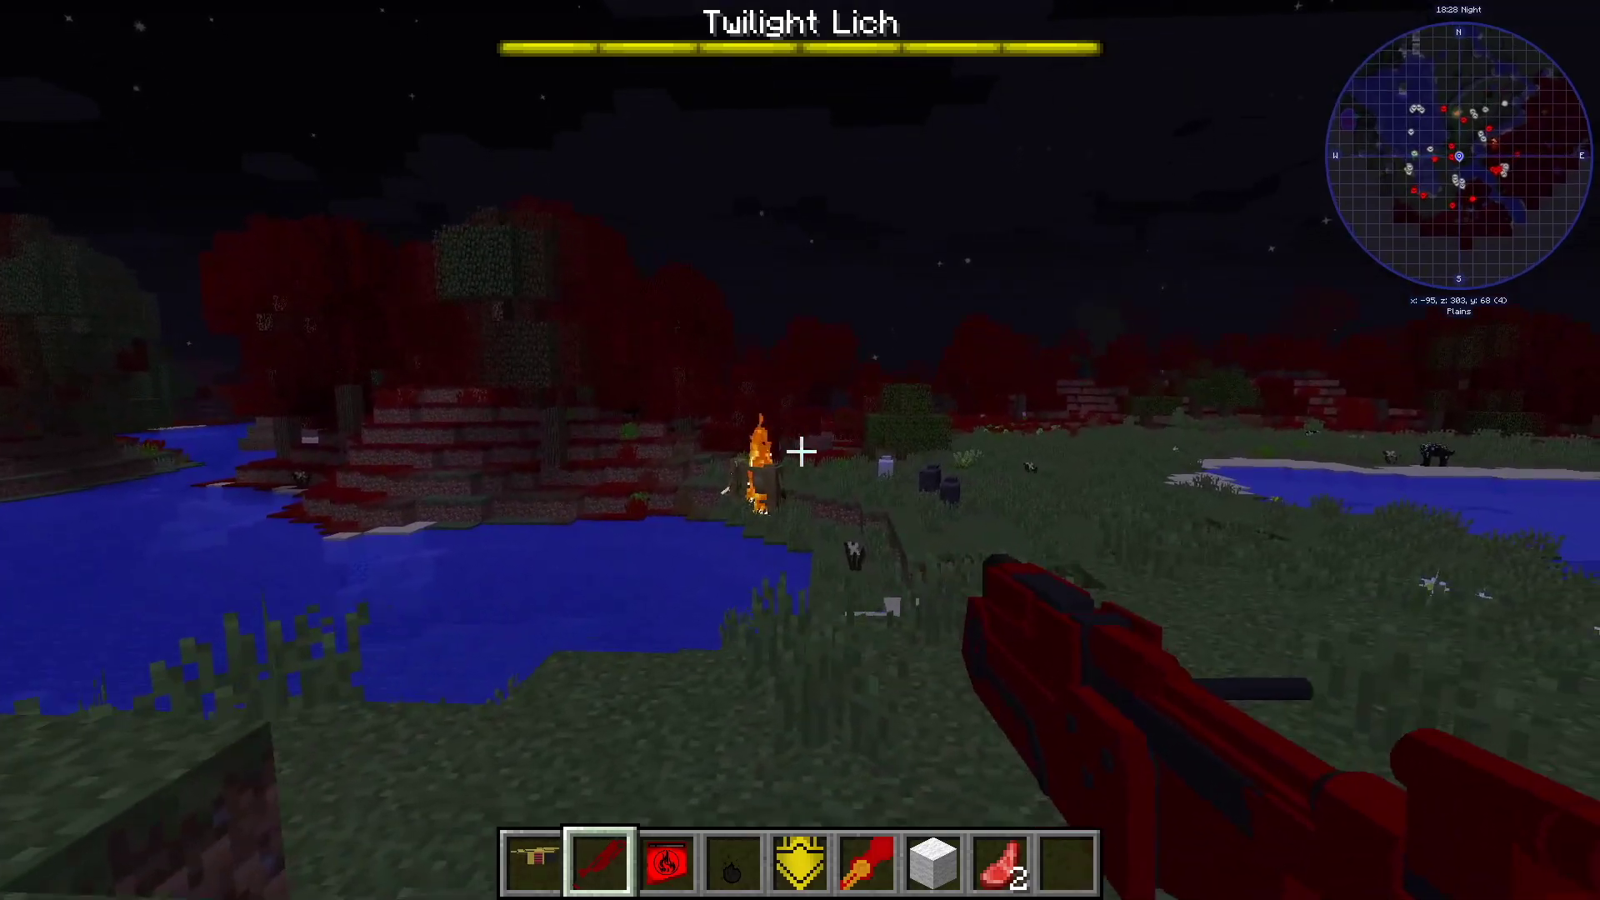
pyautogui.press('w')
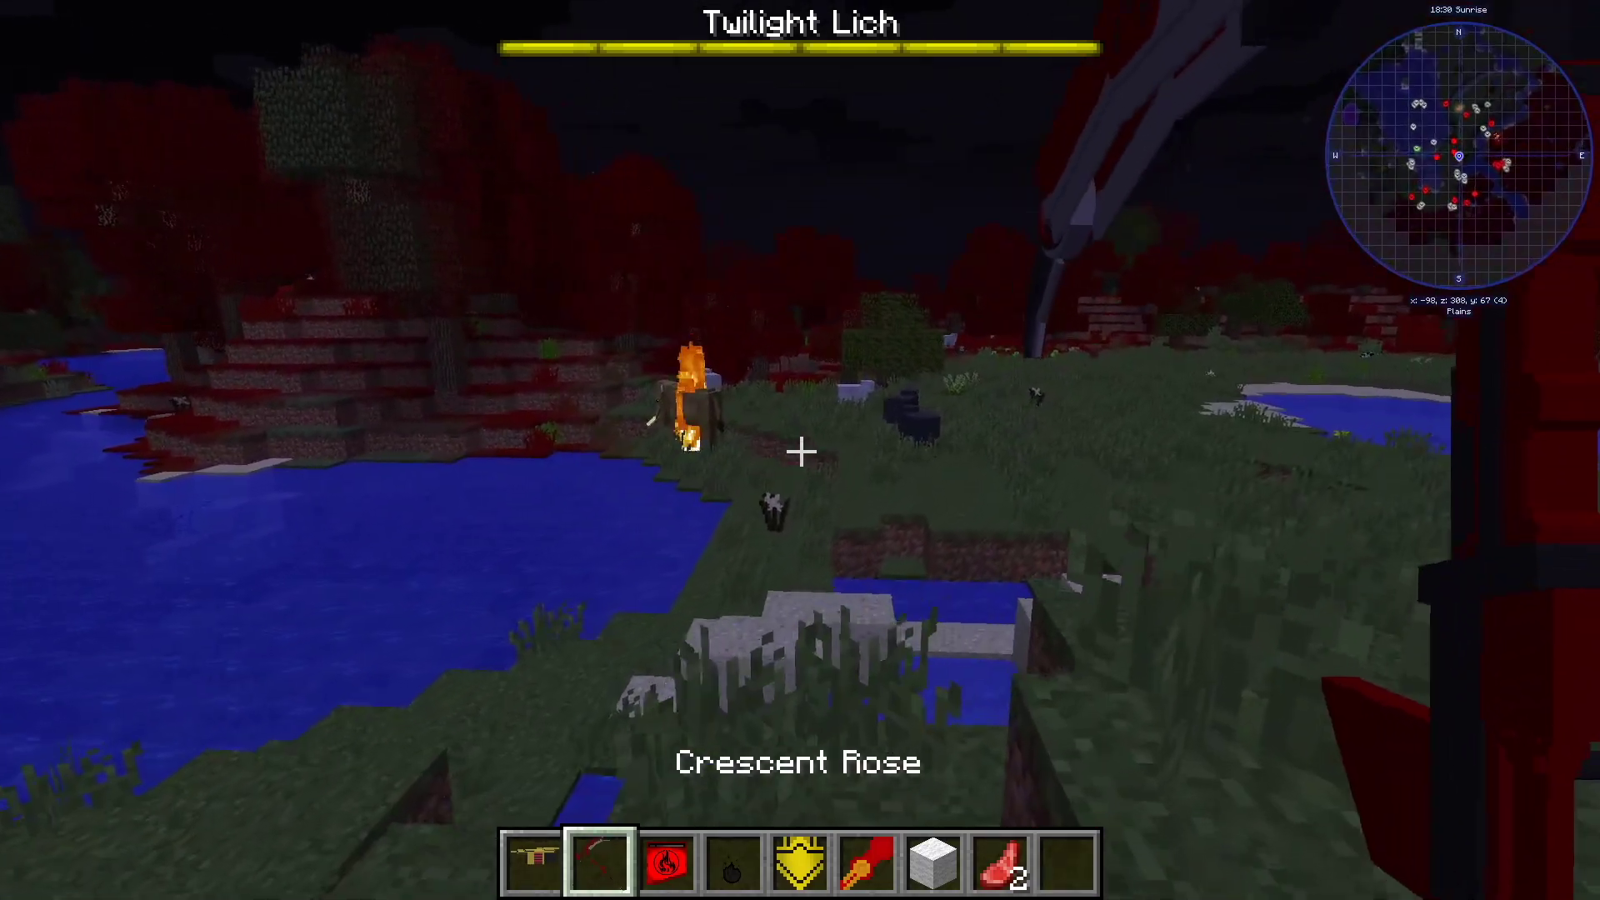
pyautogui.press('w')
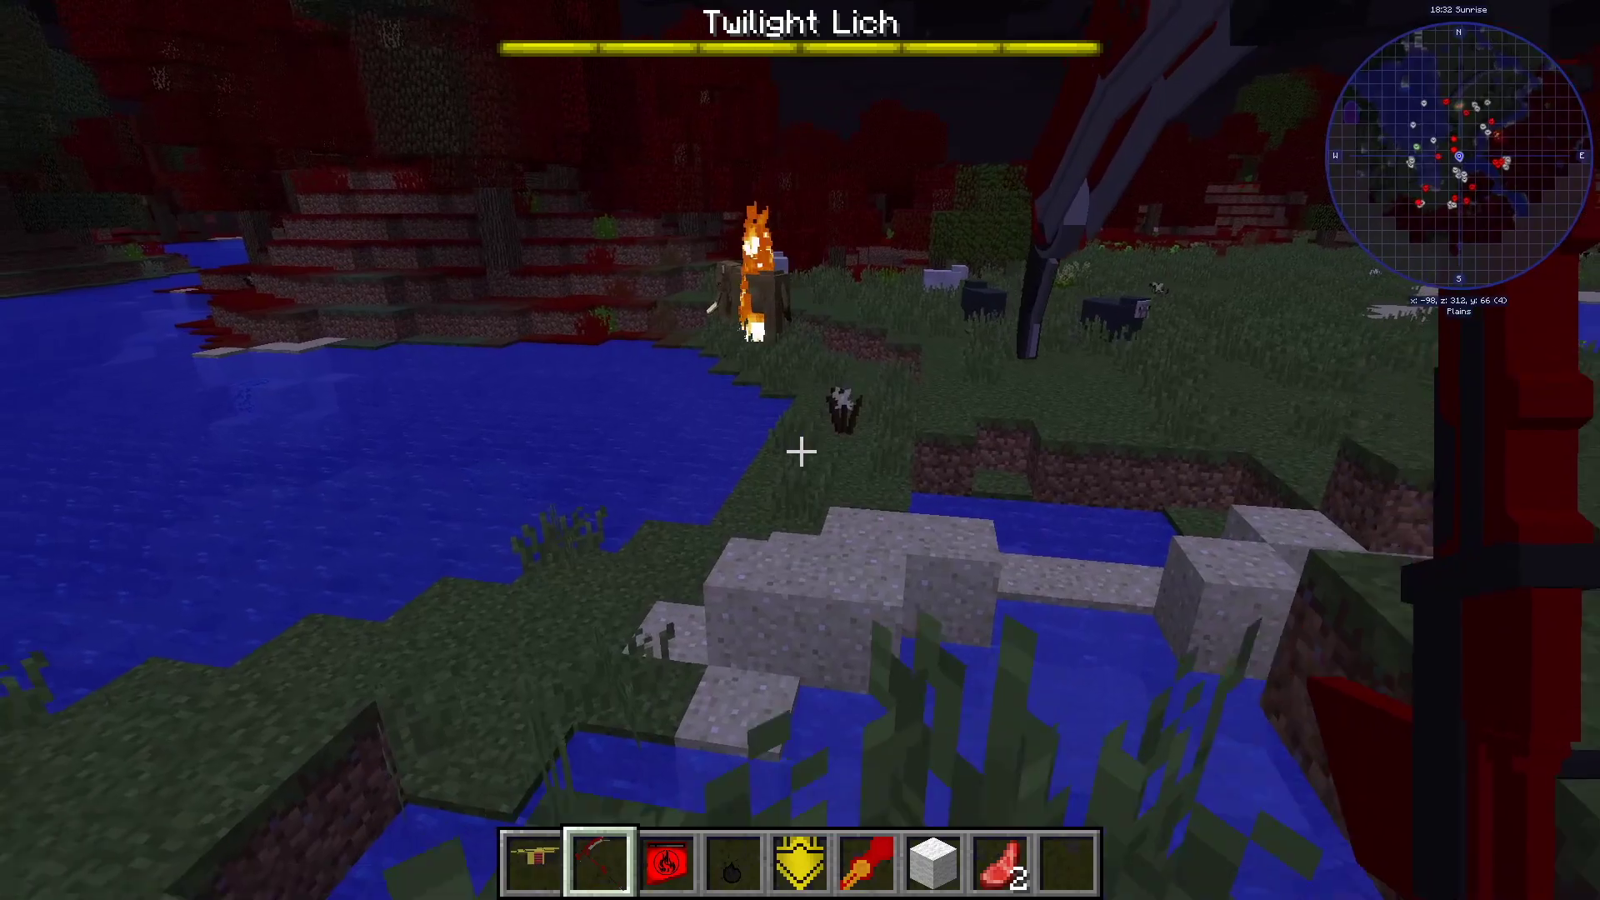
pyautogui.press('w')
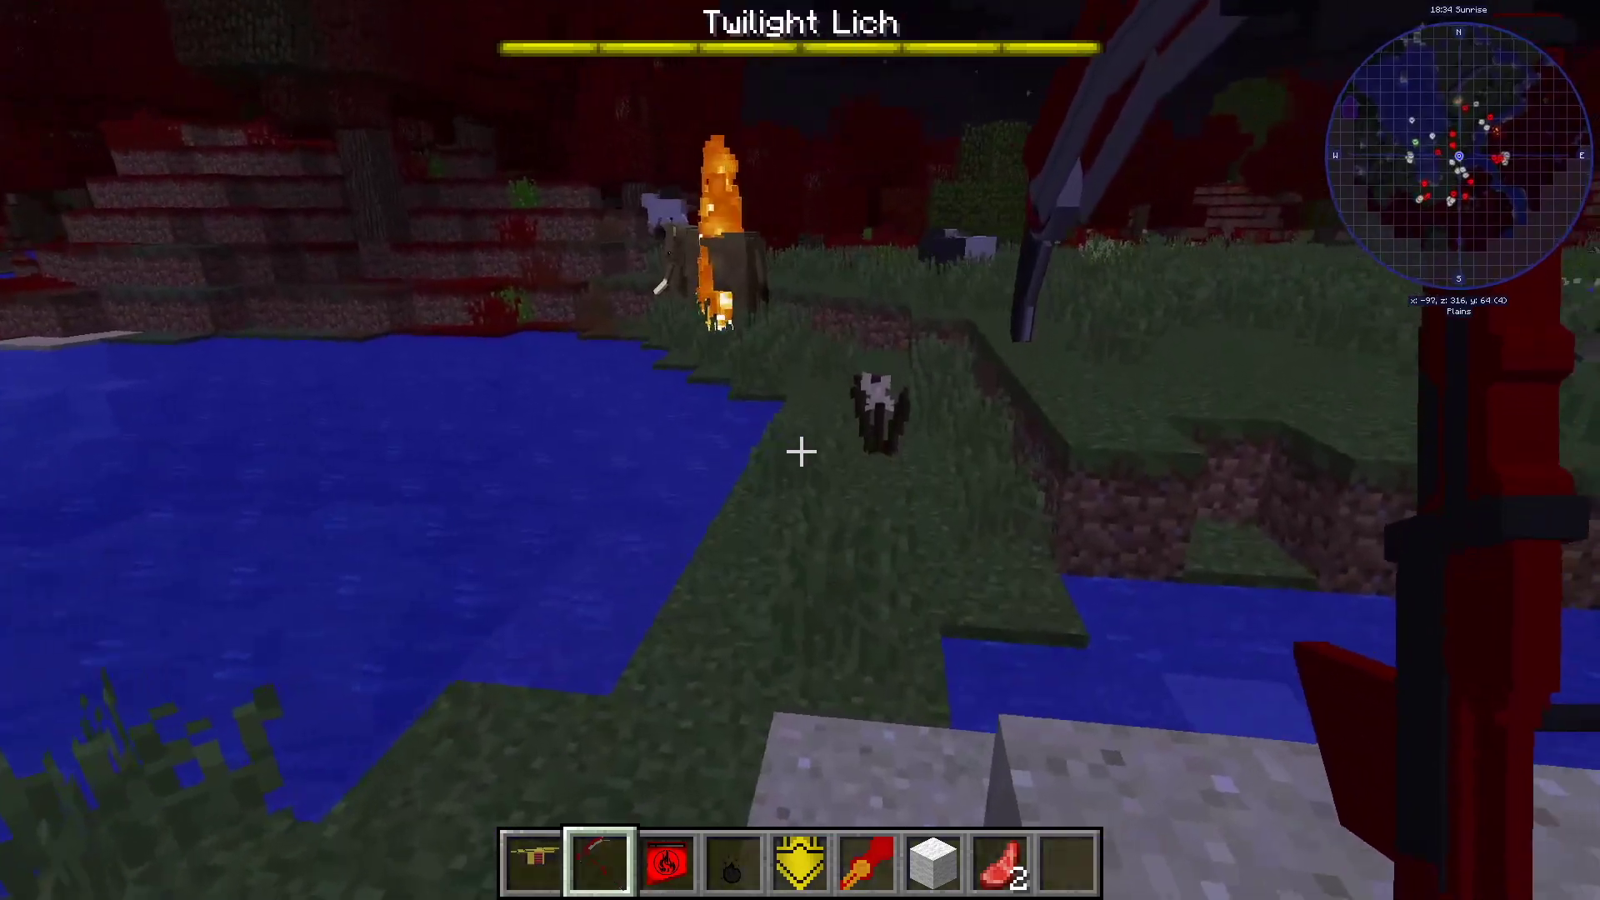
pyautogui.press('w')
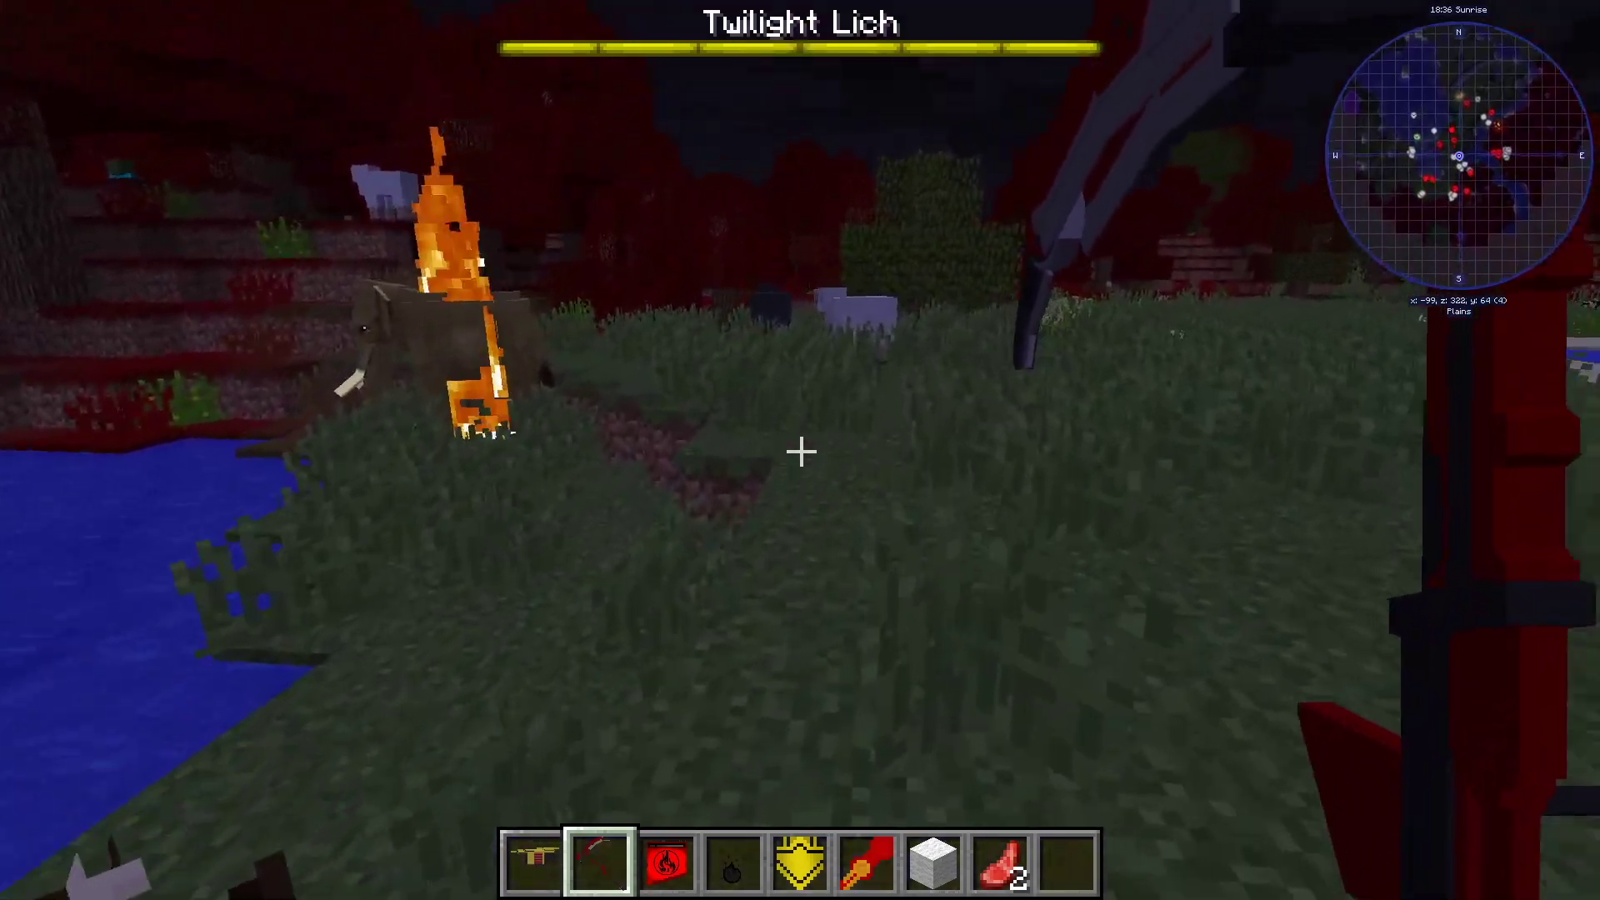
pyautogui.press('w')
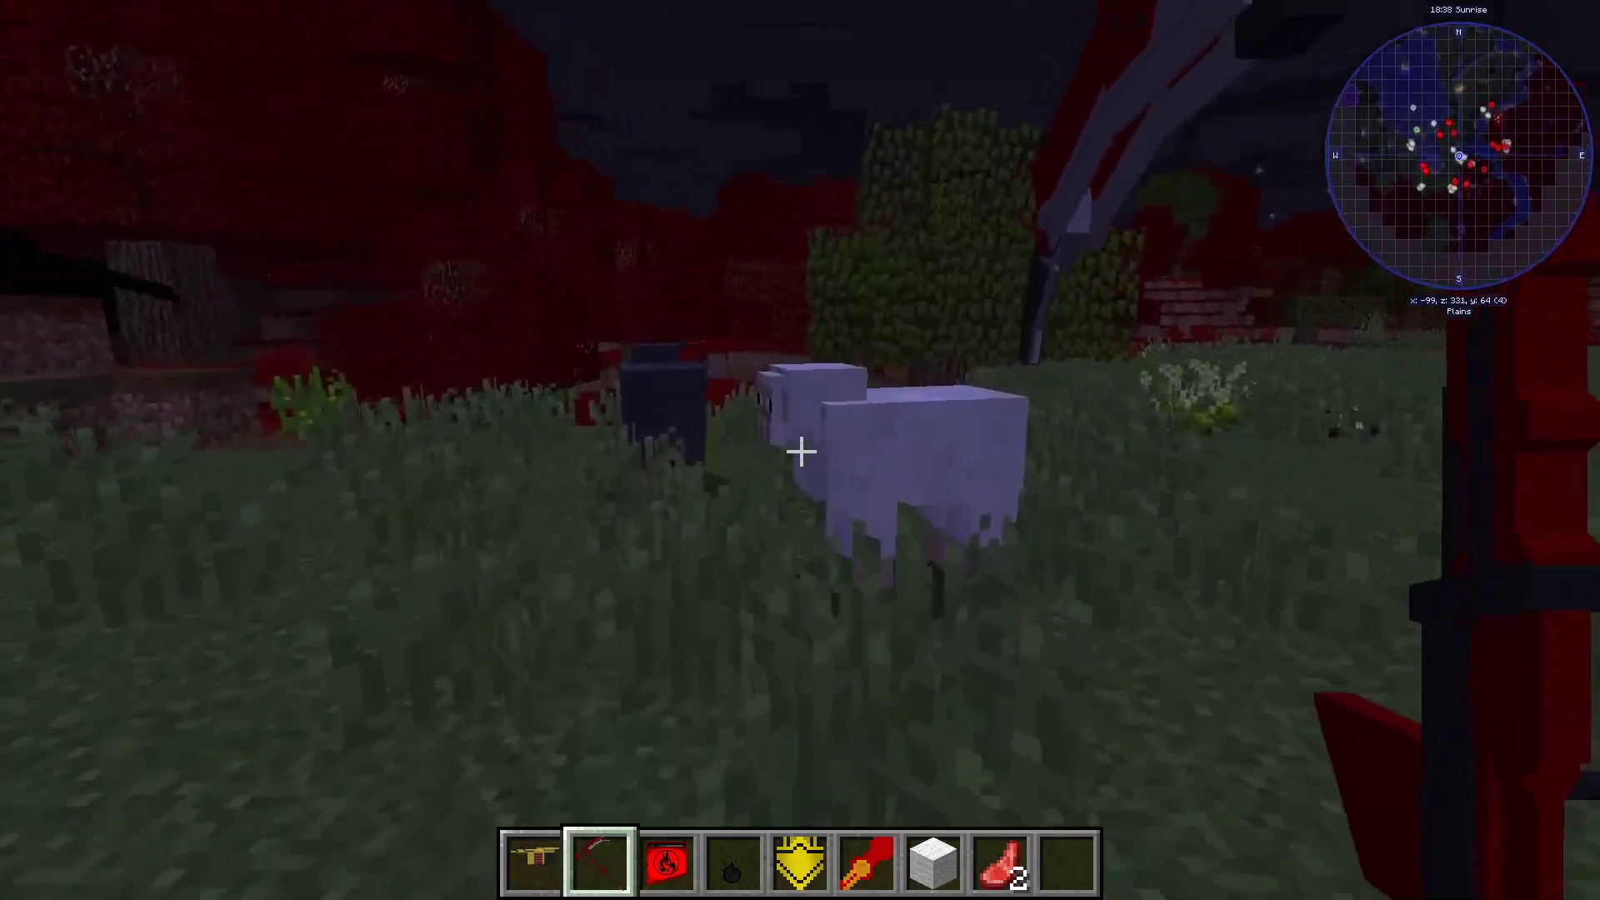
pyautogui.click(800, 451)
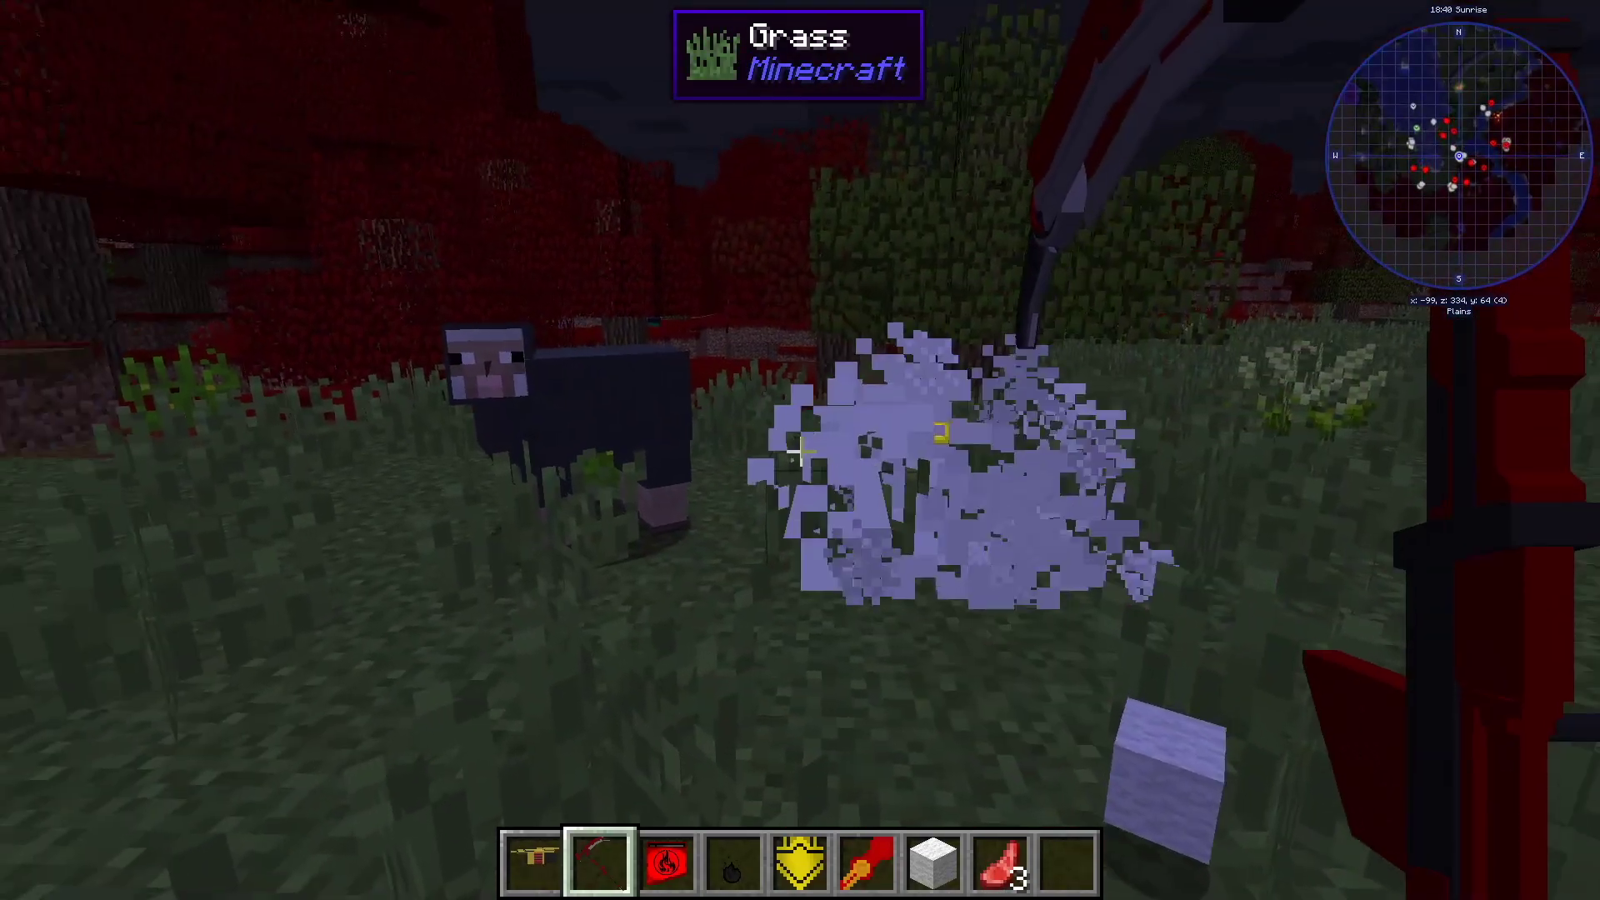
pyautogui.press('w')
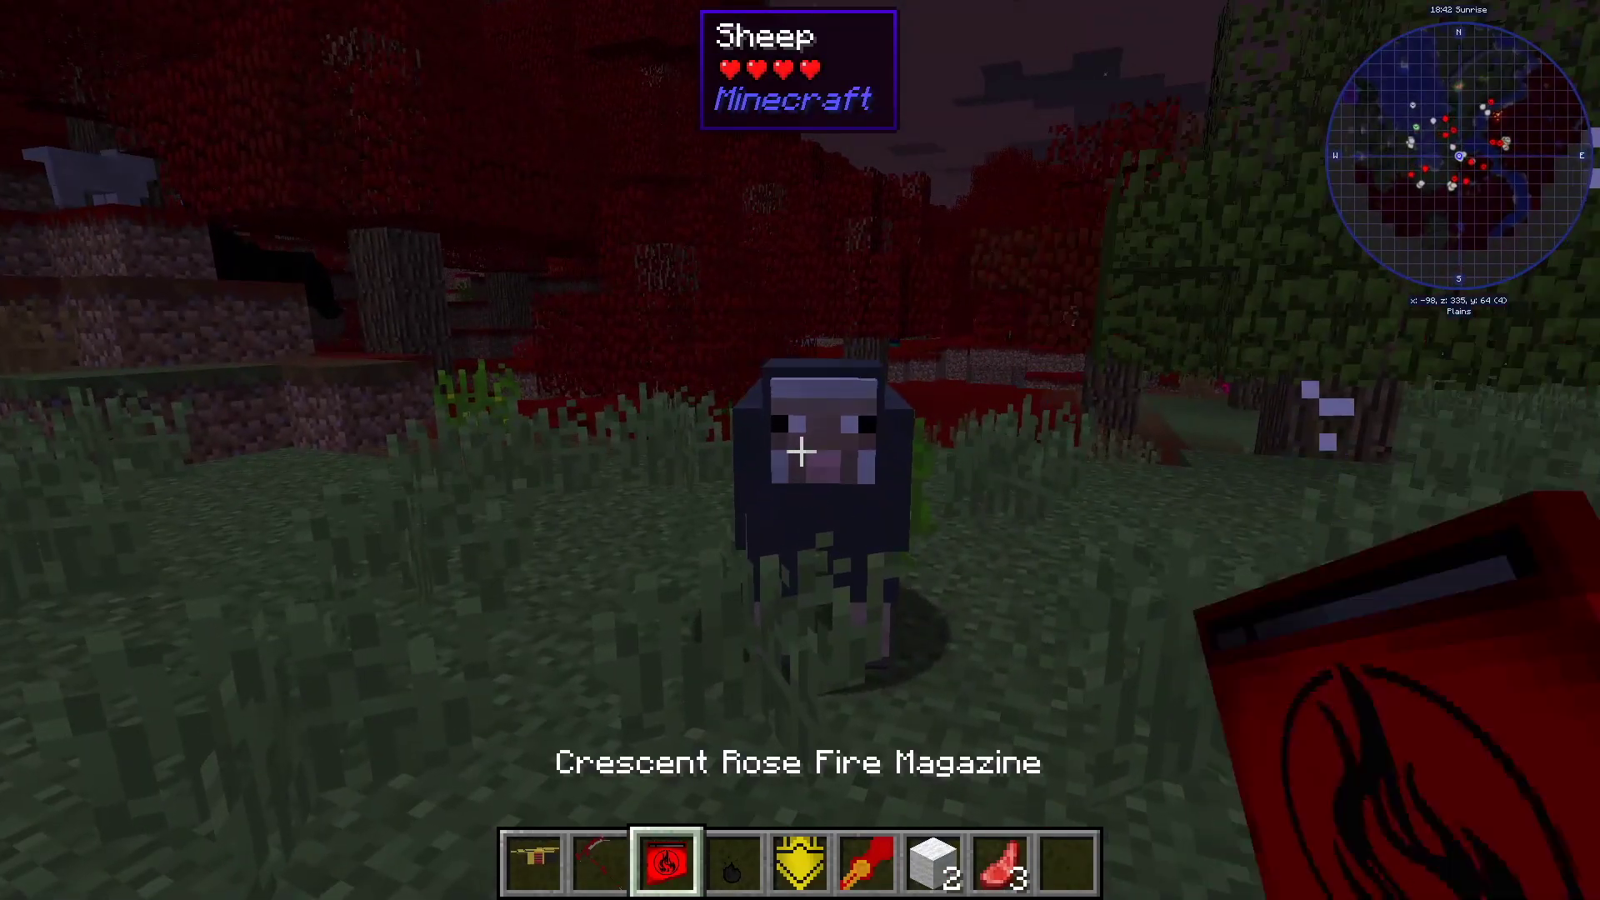
pyautogui.press('w')
pyautogui.click(800, 451)
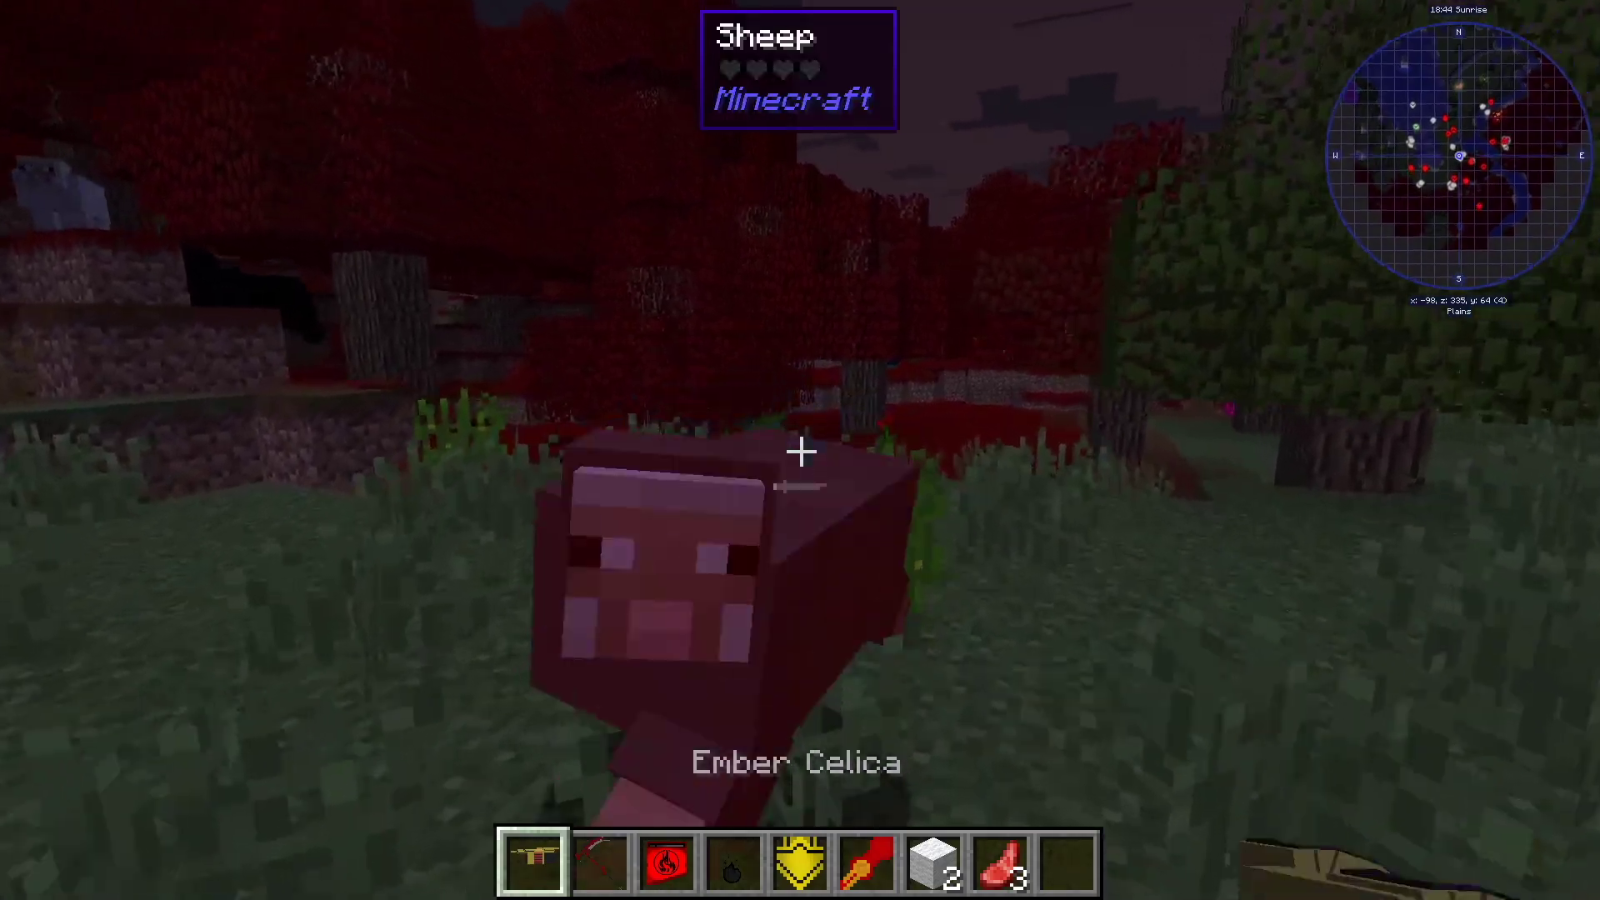
pyautogui.click(800, 451)
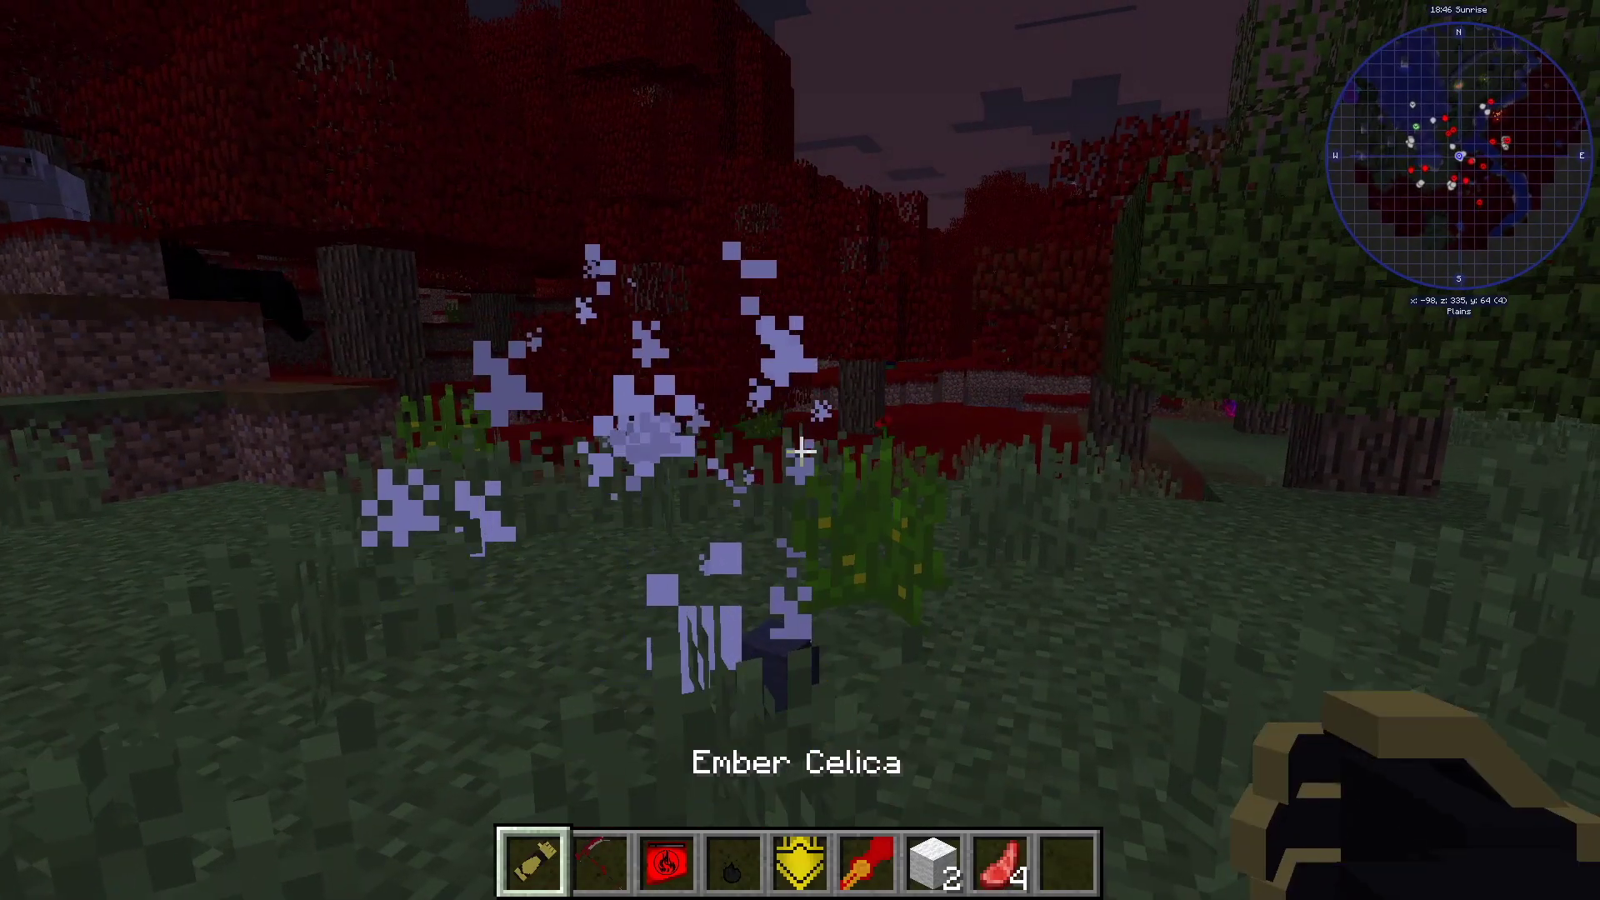
pyautogui.press('s')
pyautogui.click(800, 451)
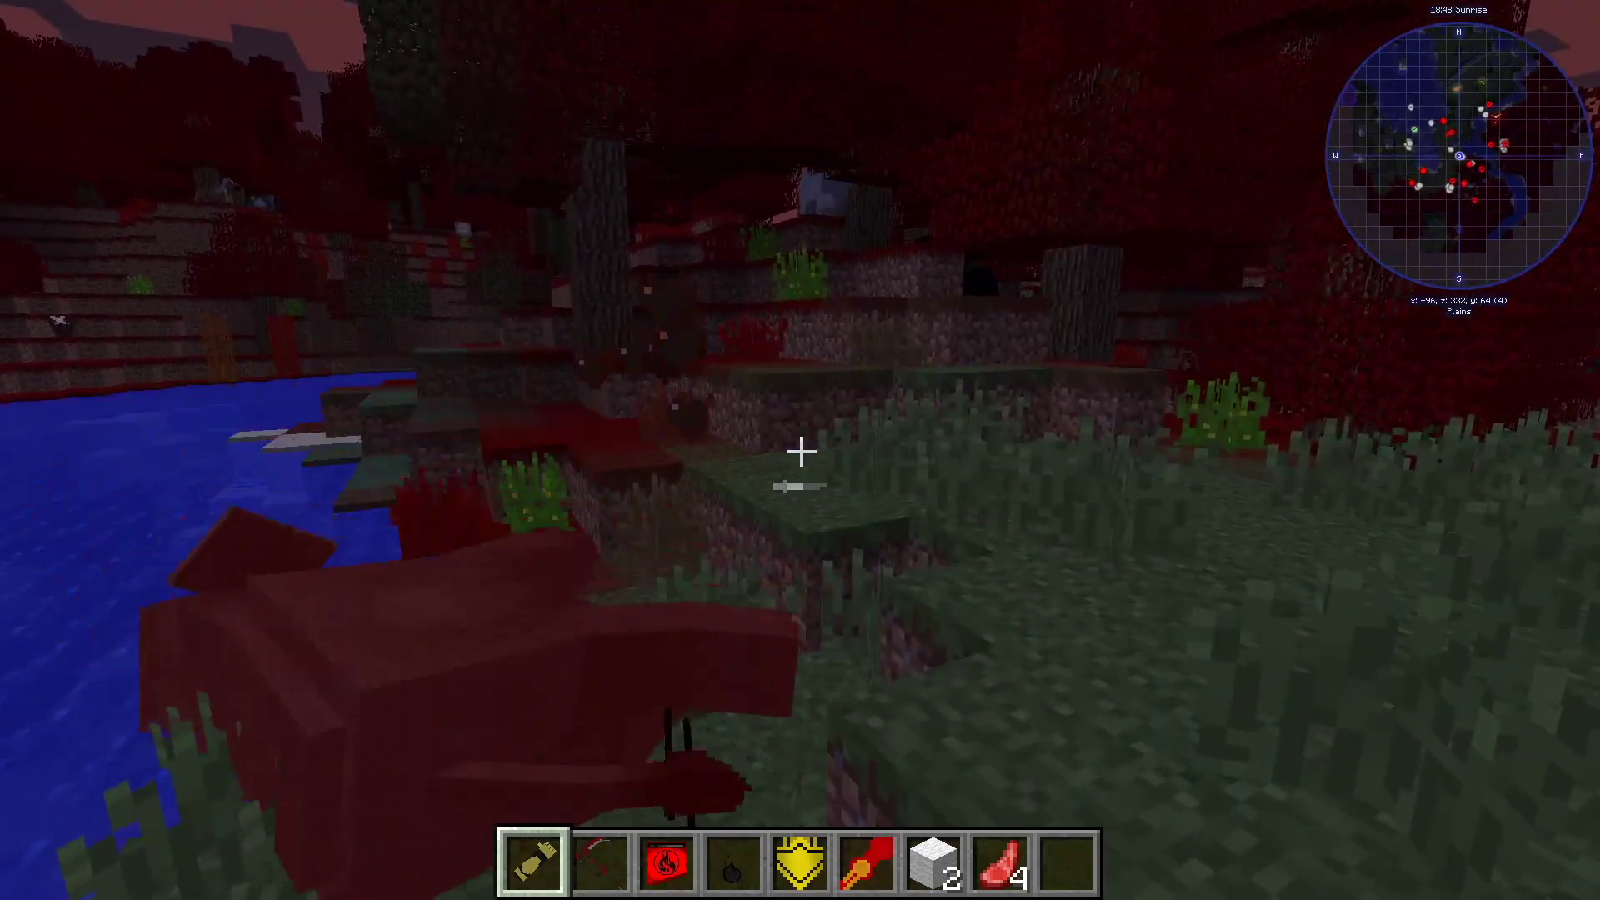
pyautogui.press('w')
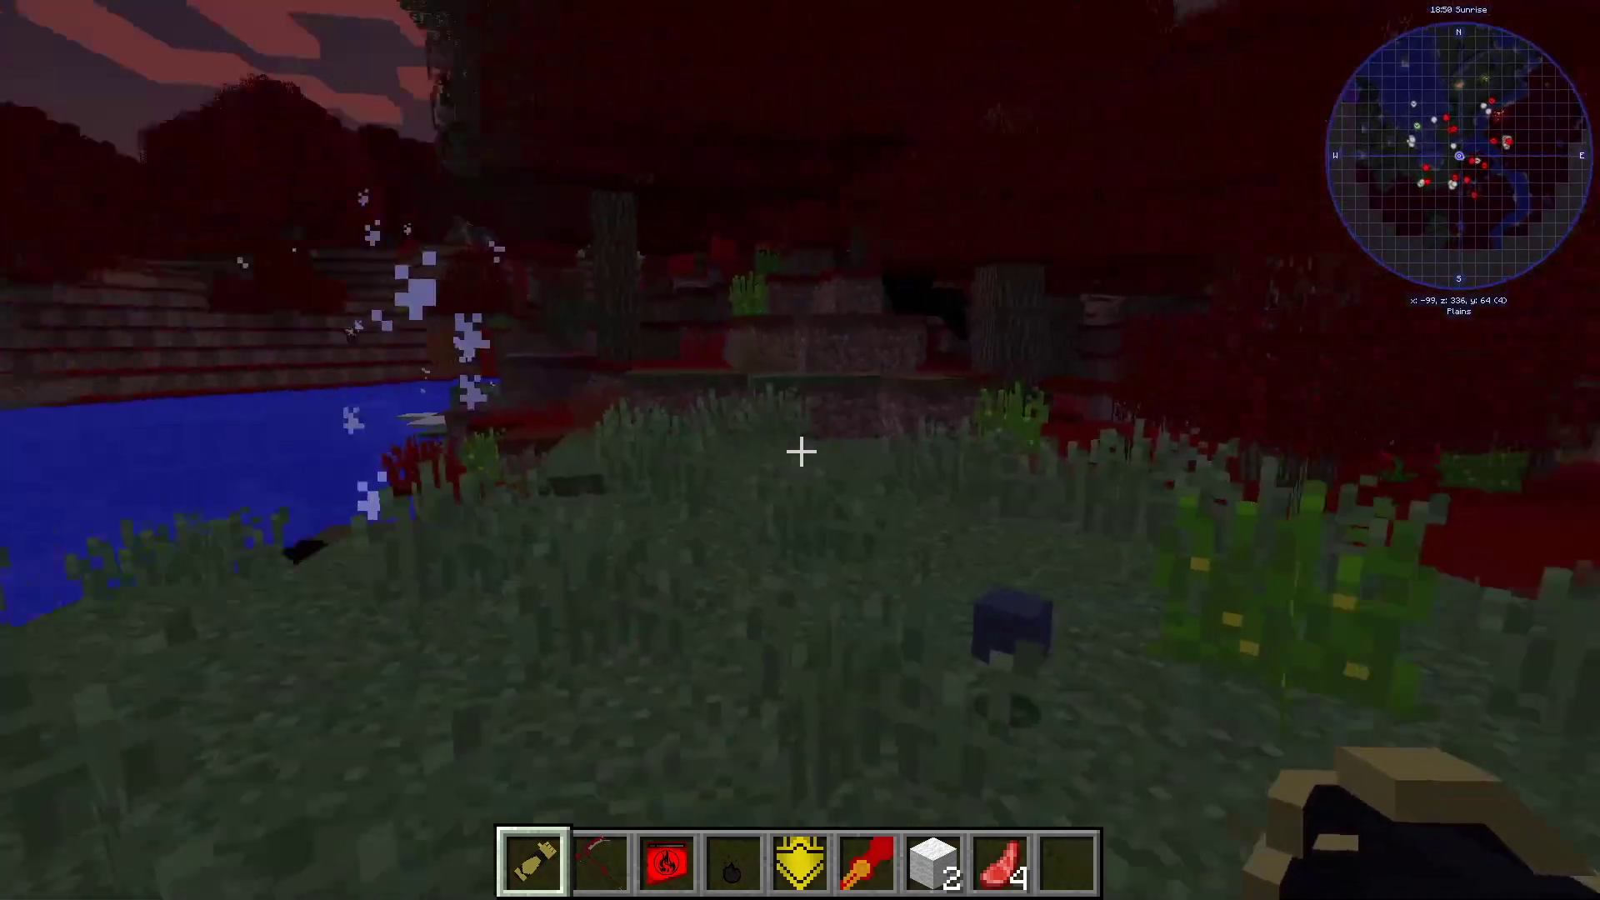
pyautogui.press('s')
pyautogui.press('w')
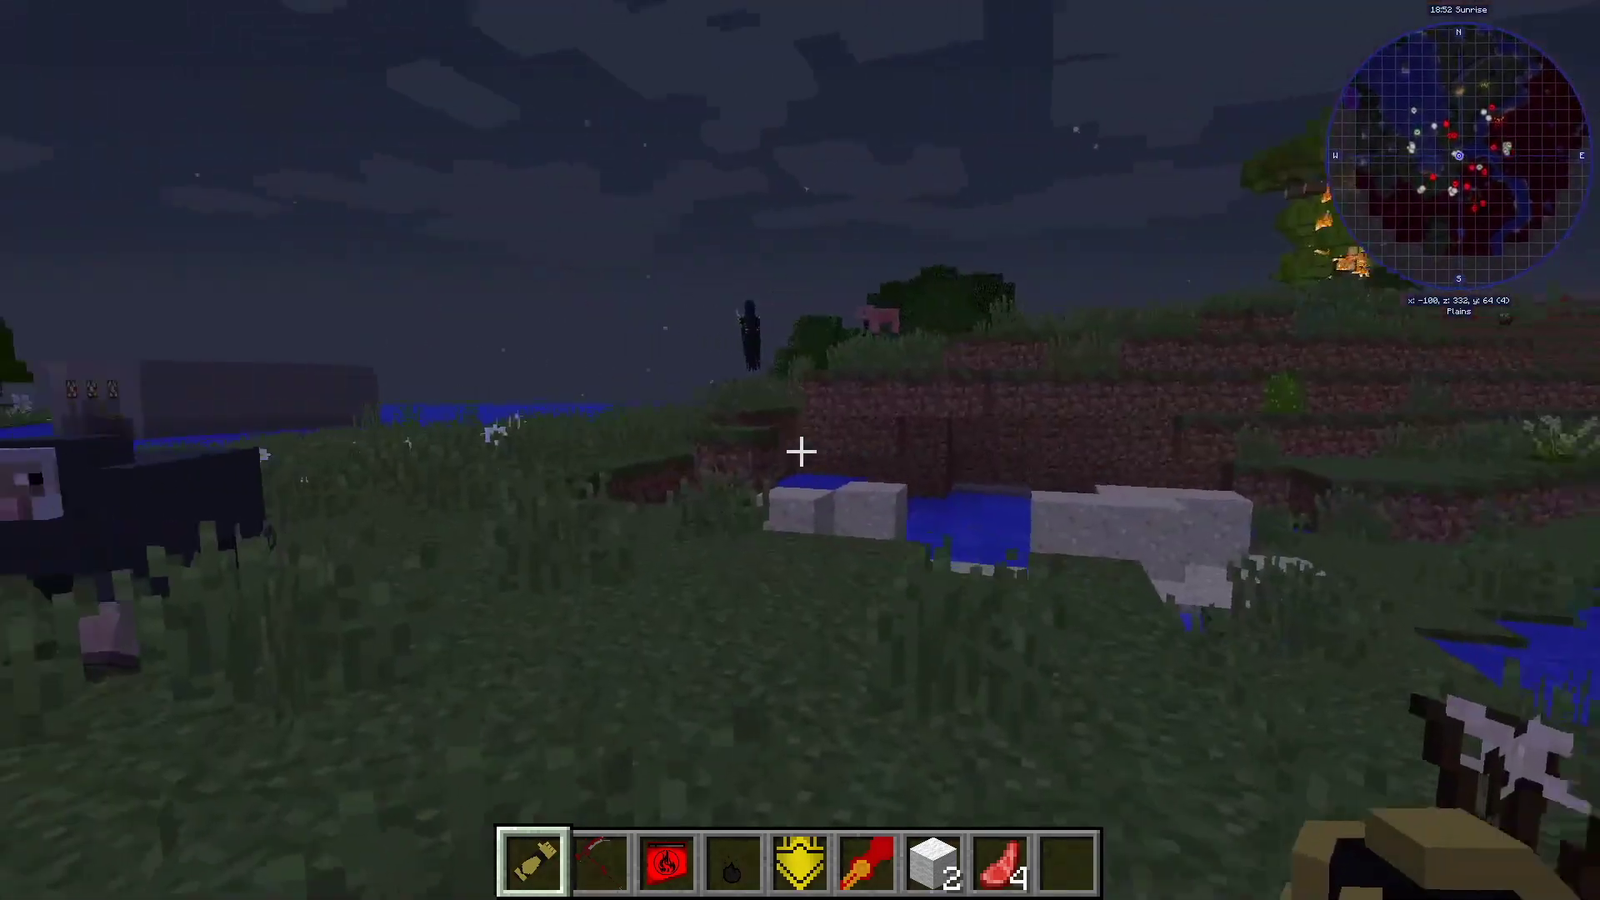
pyautogui.press('w')
pyautogui.press('2')
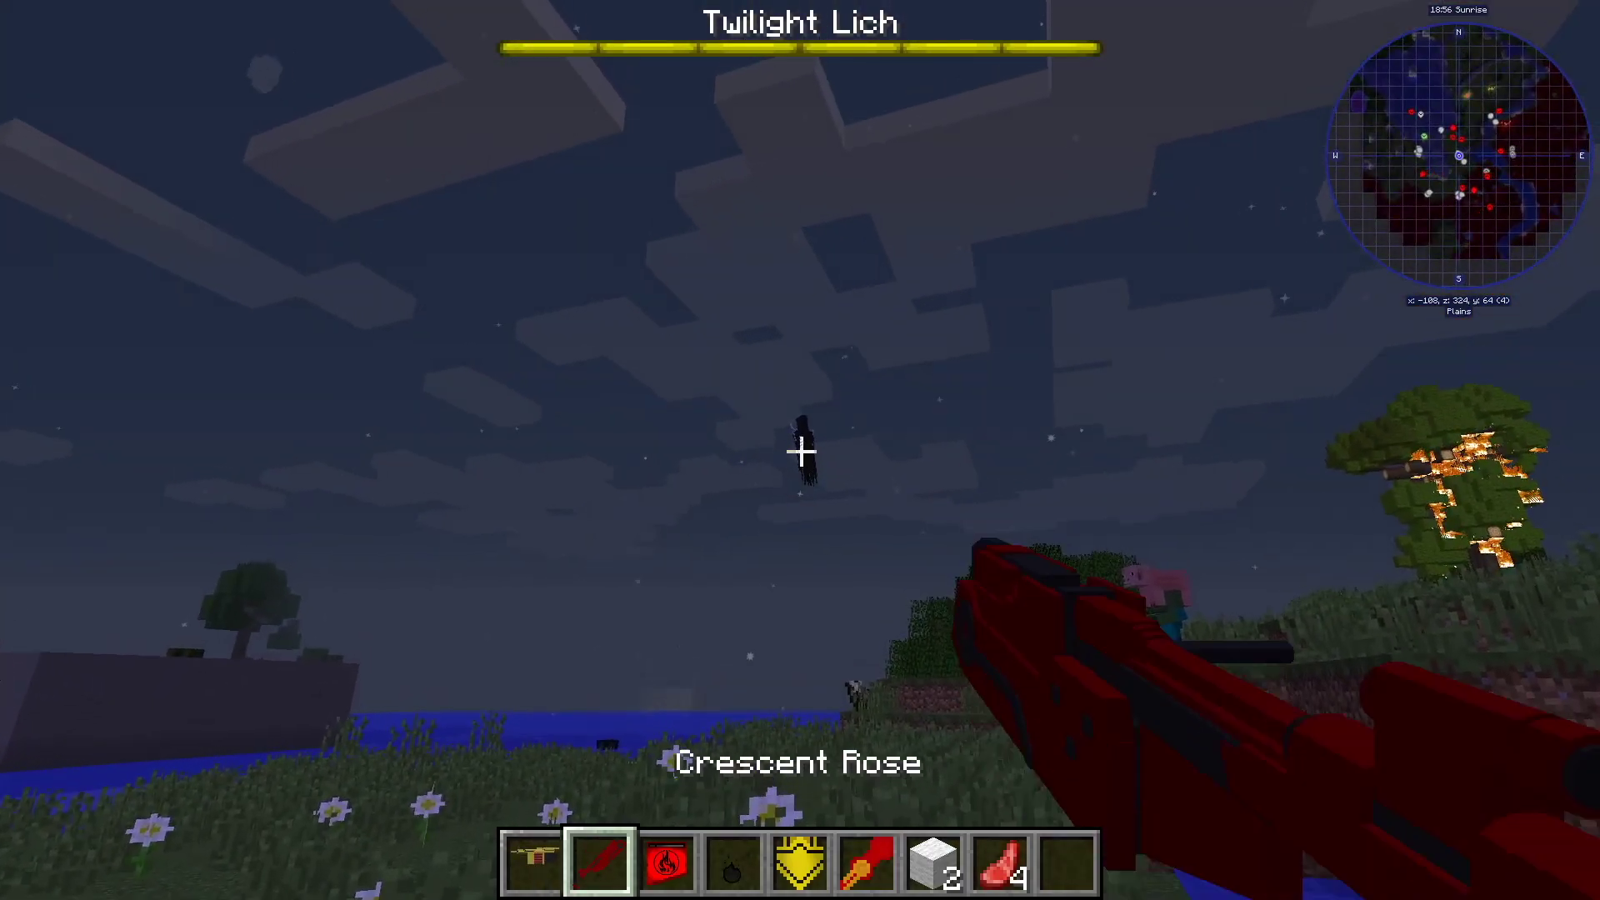
pyautogui.rightClick(801, 451)
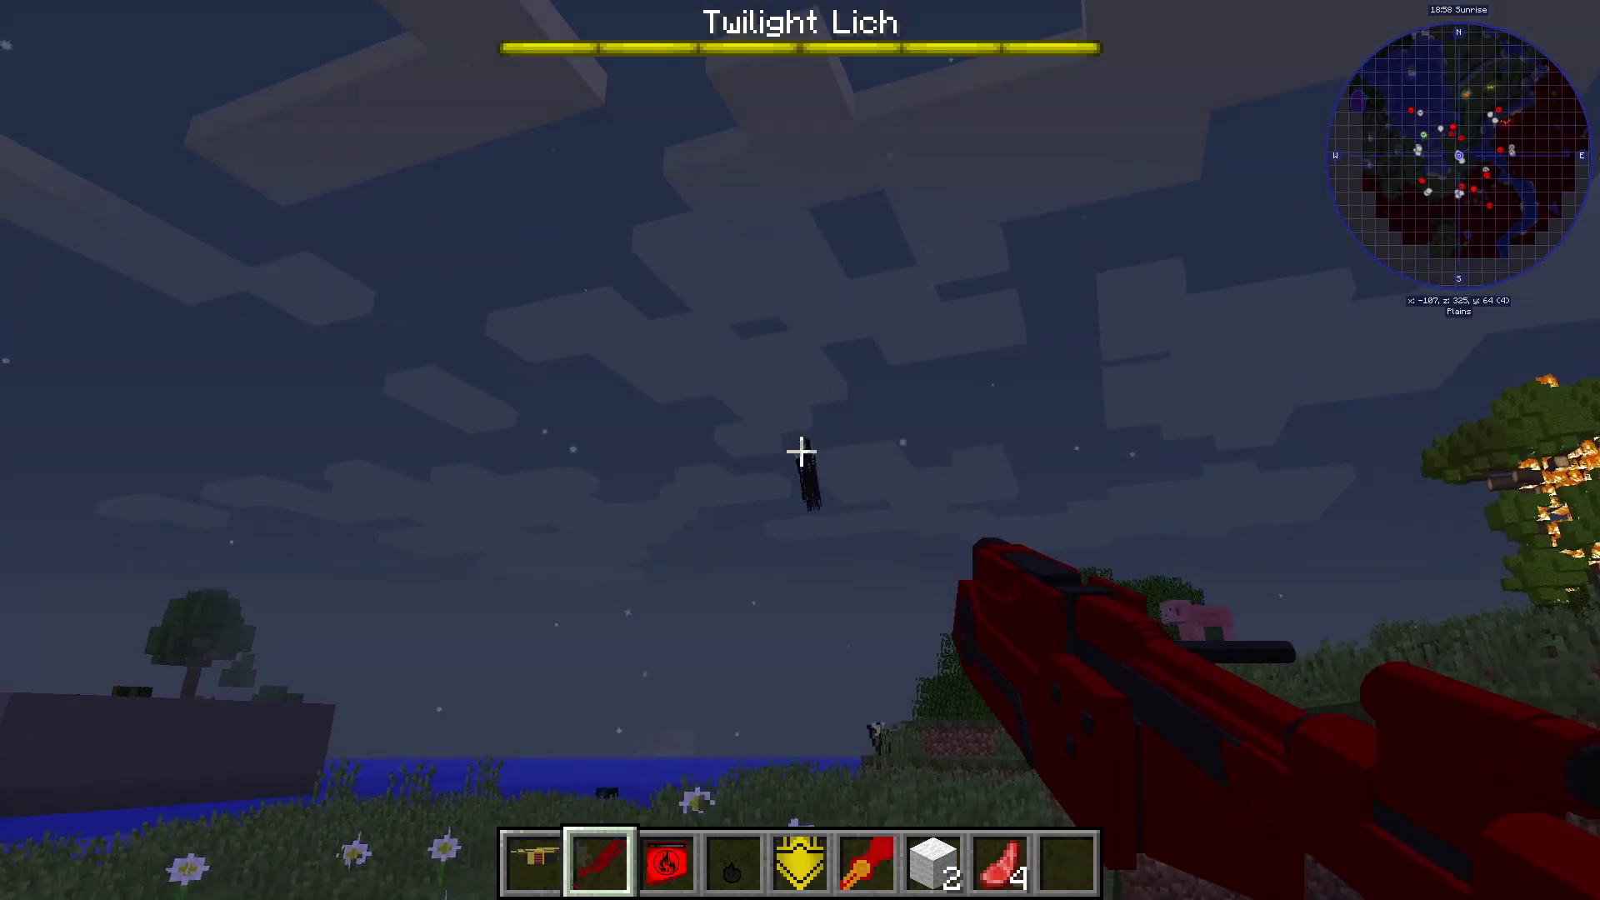
pyautogui.rightClick(801, 451)
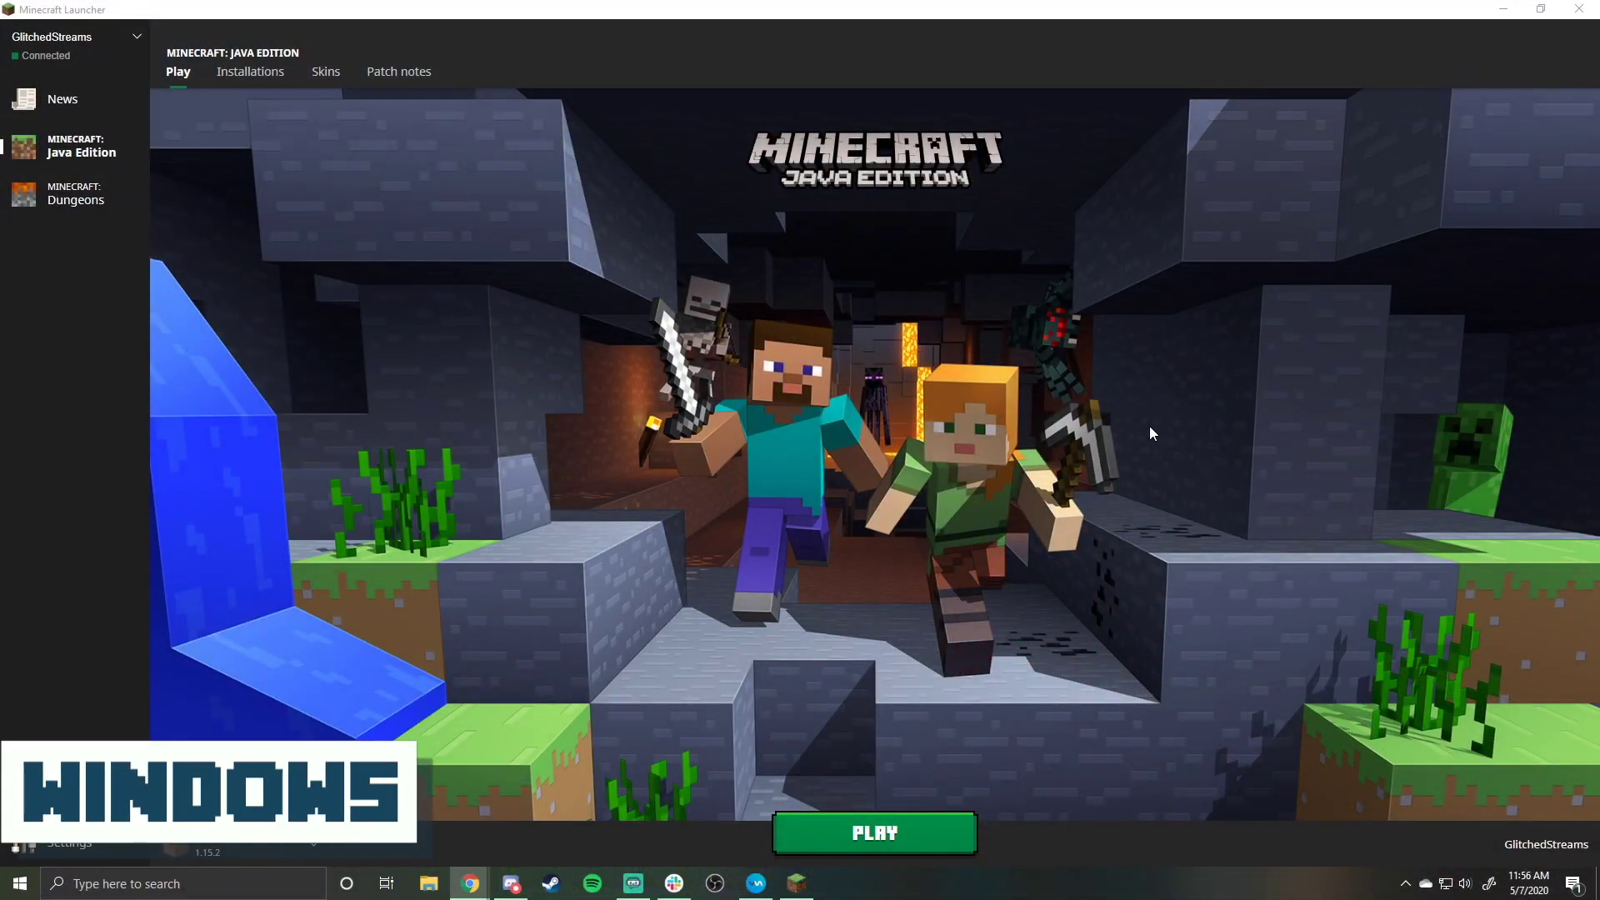
# Switch to the Minecraft Forge page in Chrome and open the downloads for Minecraft version 1.14.4.
pyautogui.moveTo(470, 883)
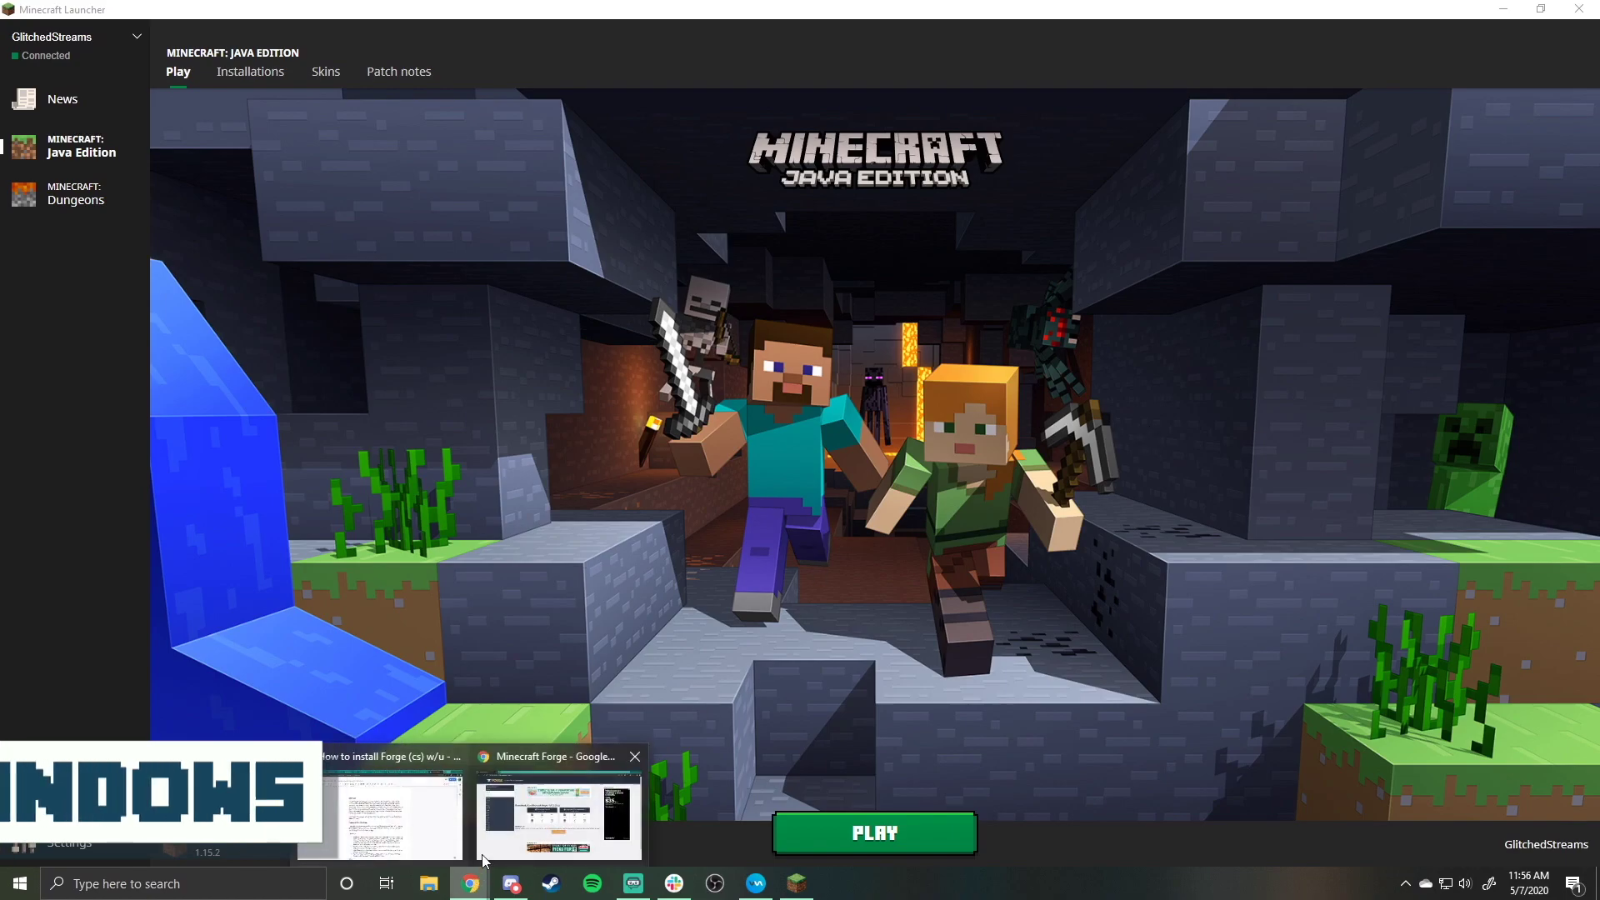
pyautogui.click(565, 801)
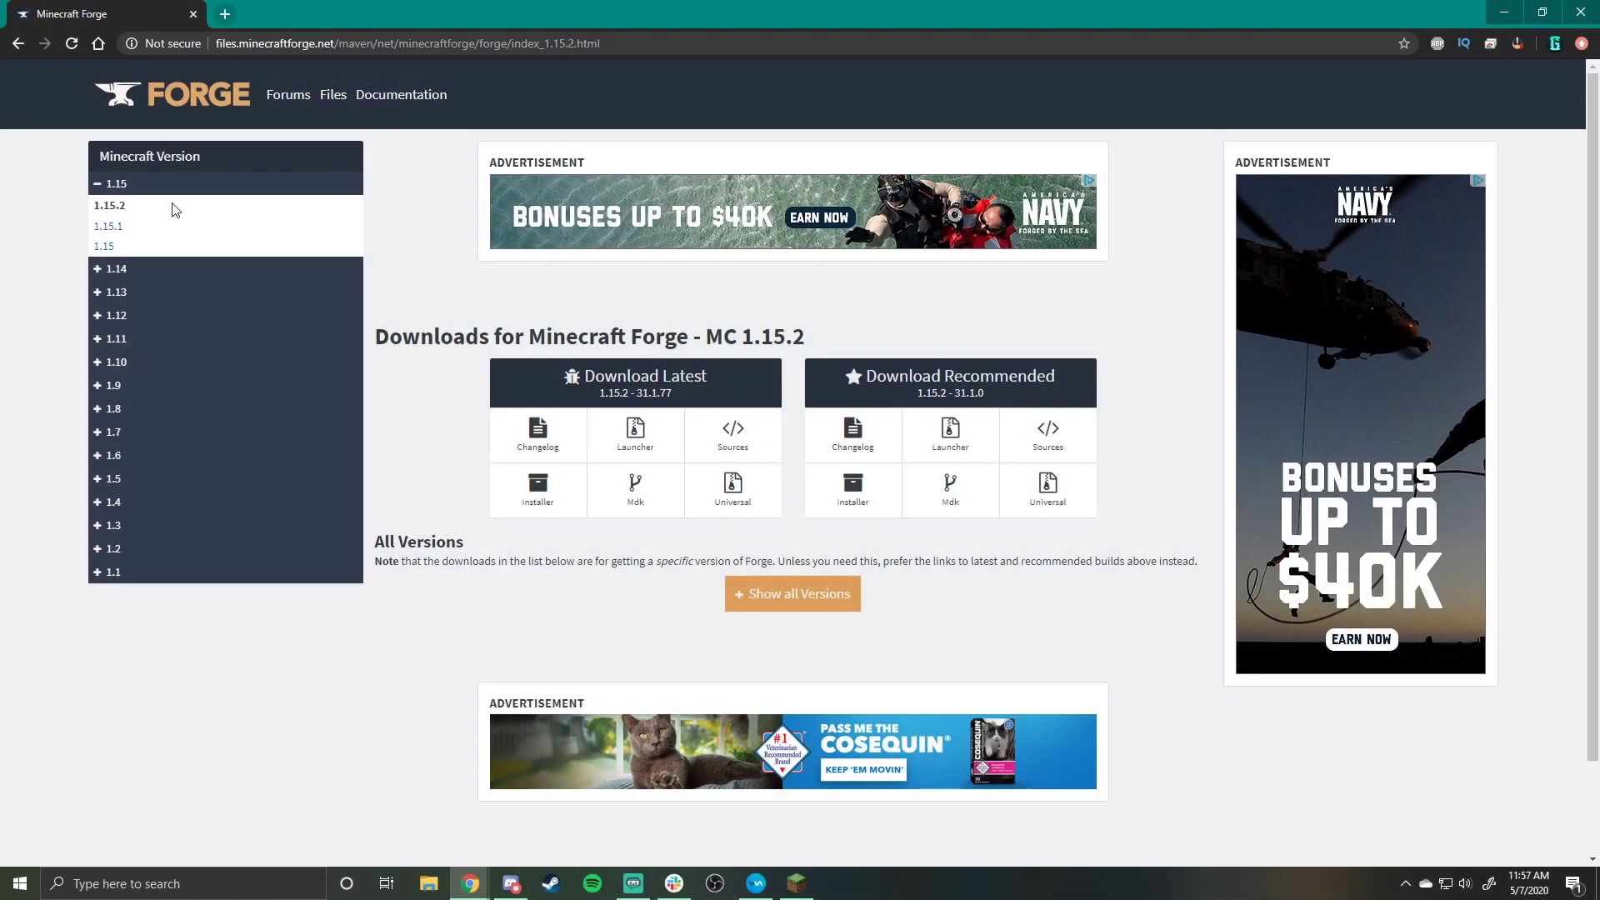
pyautogui.click(117, 268)
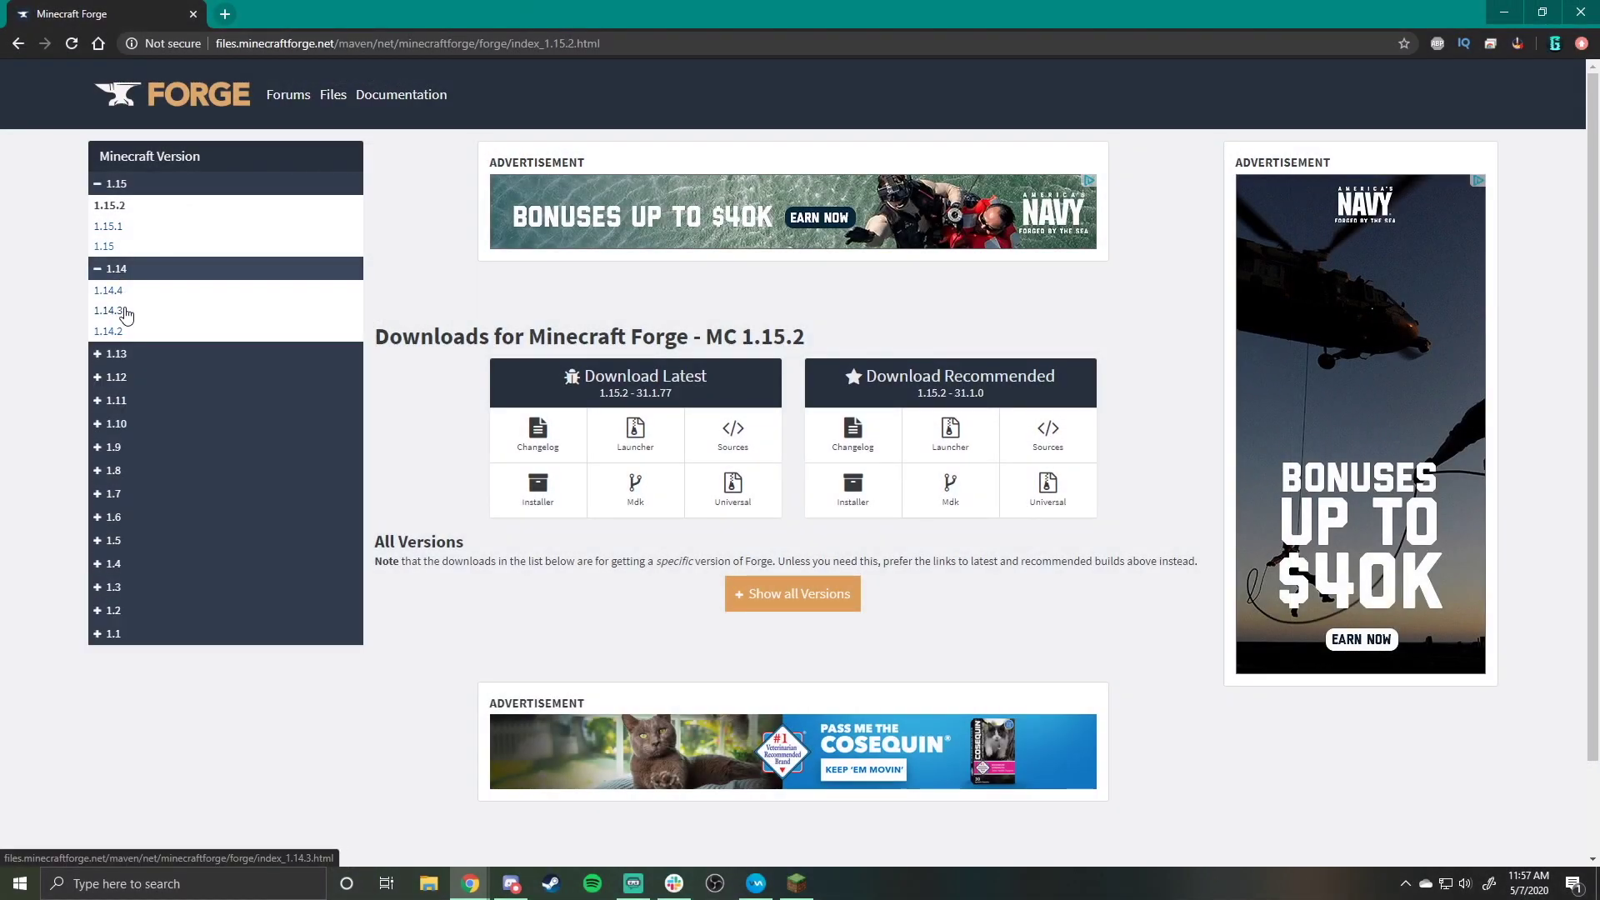
pyautogui.click(108, 291)
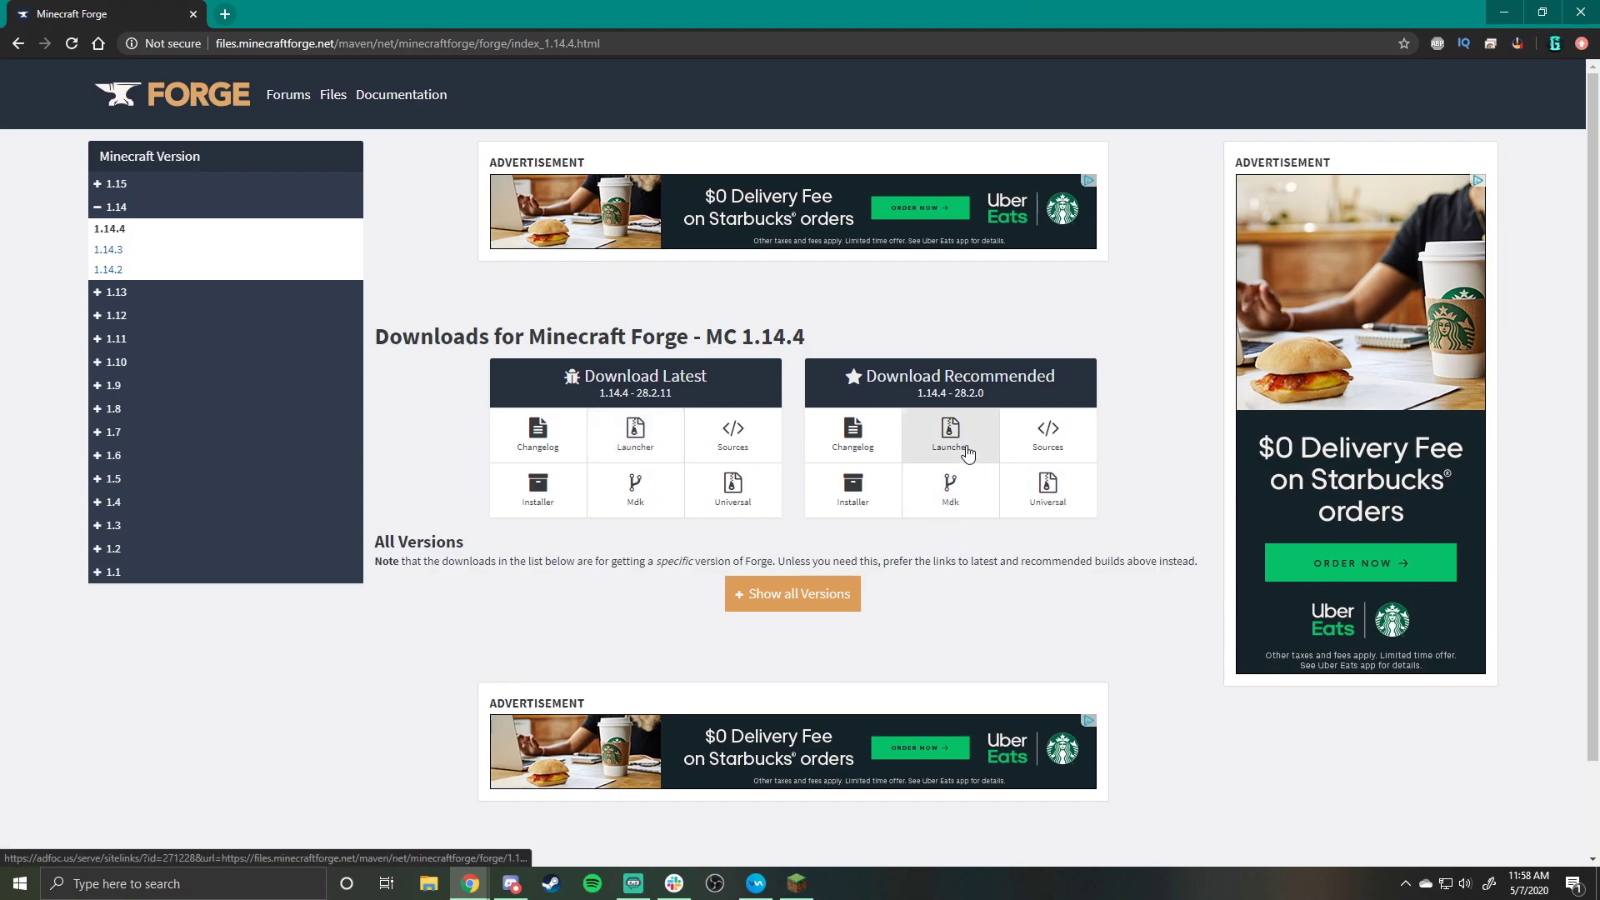
# Download the recommended Forge 1.14.4 - 28.2.0 installer, run it and install the client.
pyautogui.click(873, 489)
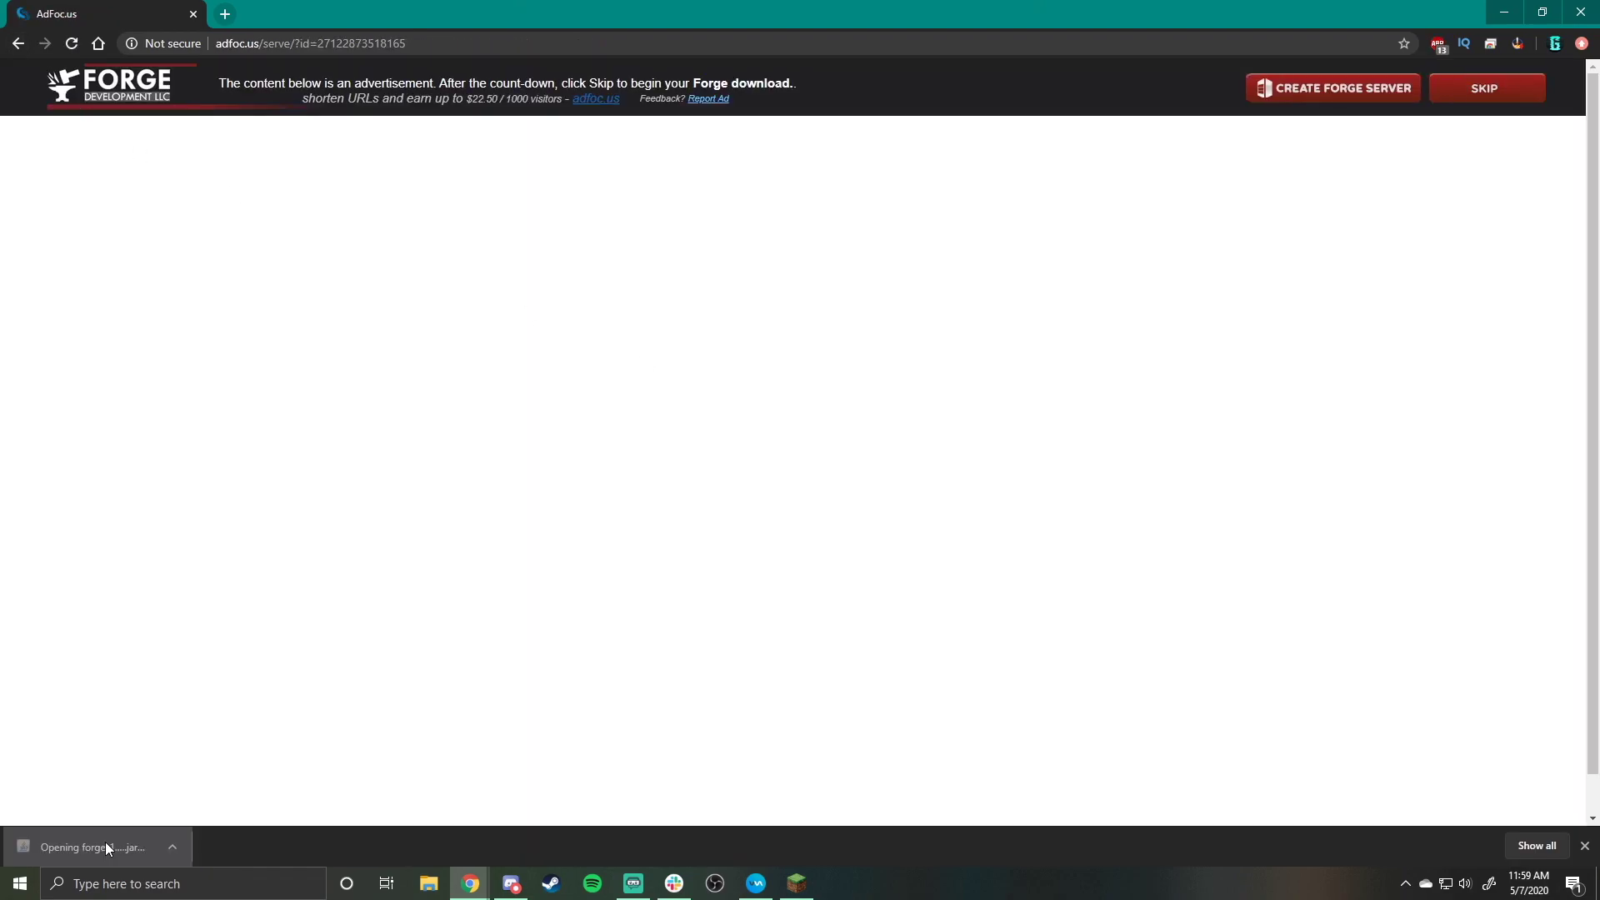
pyautogui.click(105, 842)
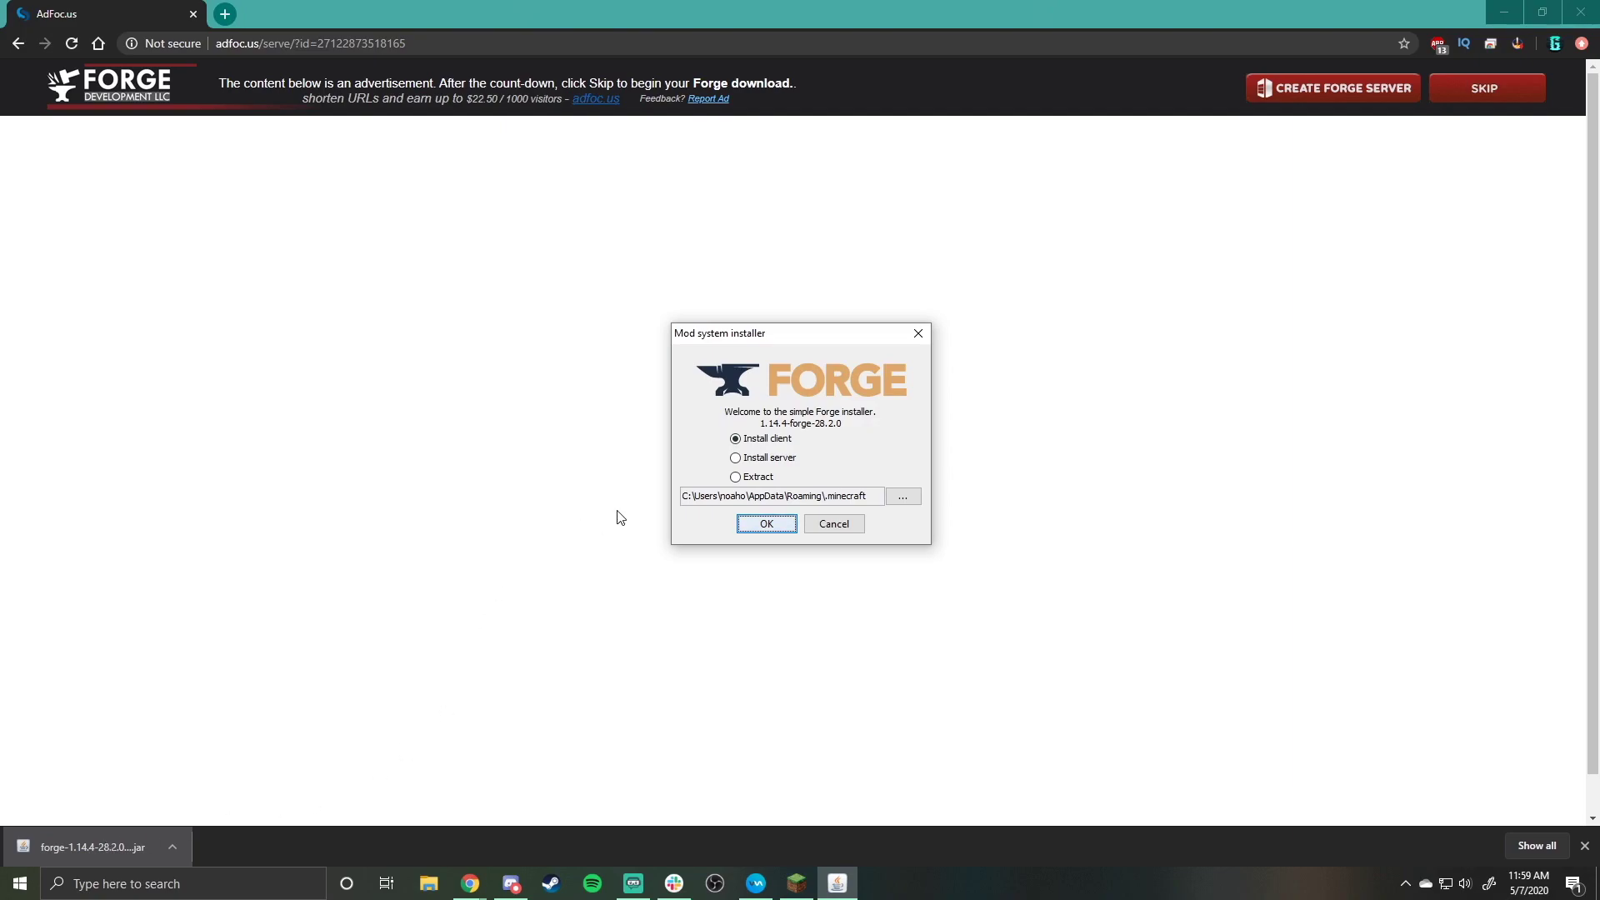
pyautogui.click(764, 525)
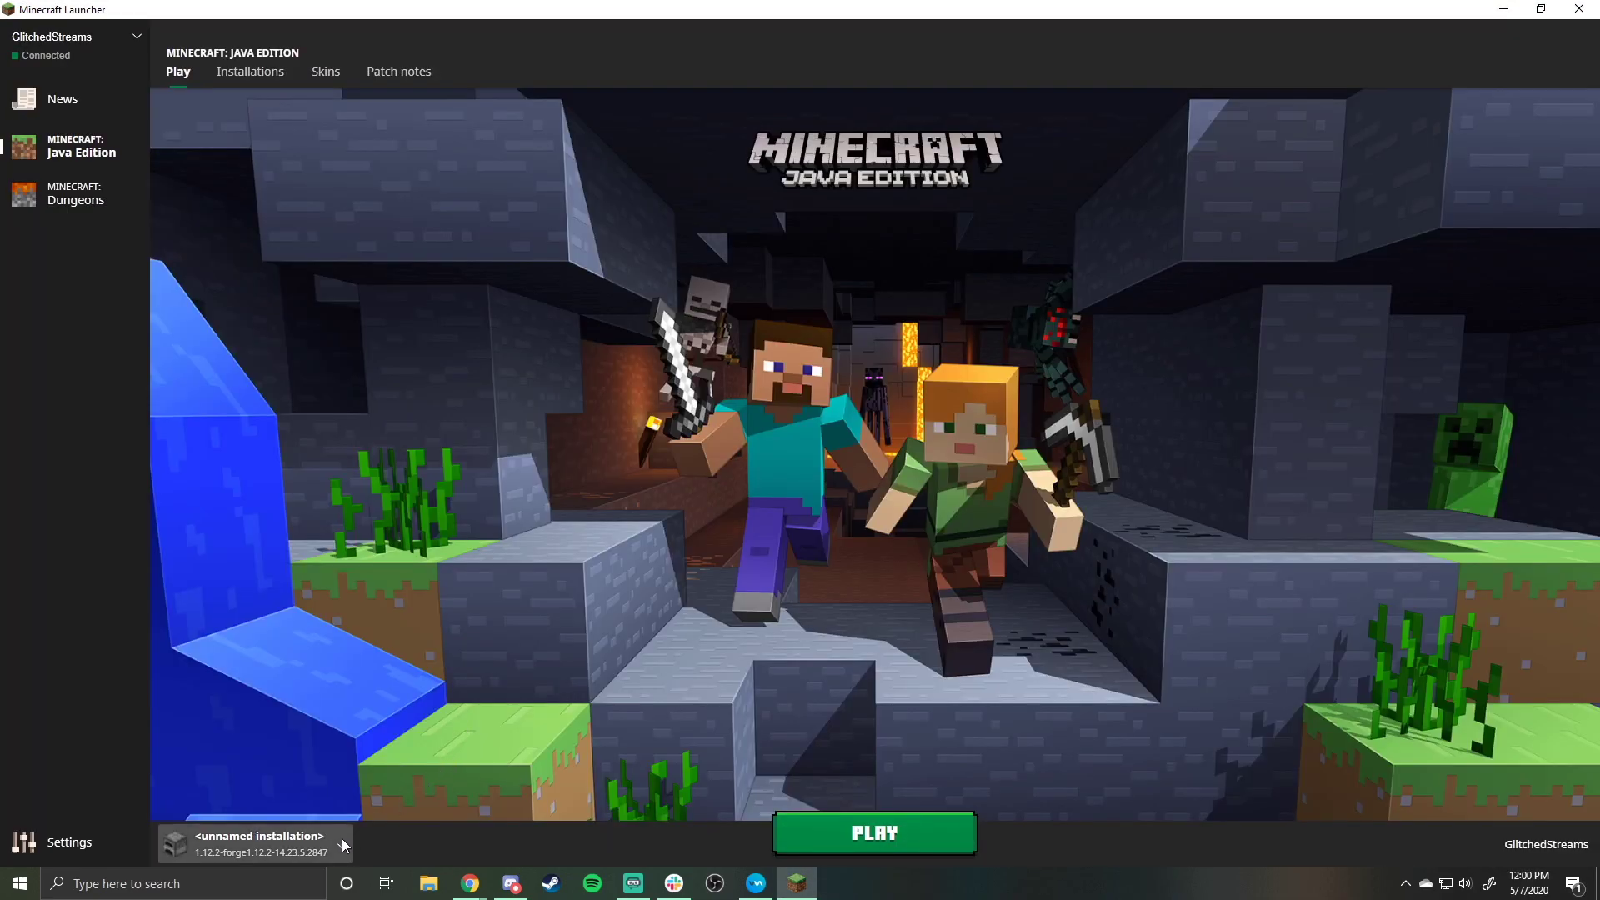
# Check the installation list in the Minecraft Launcher and launch the game with a Forge installation.
pyautogui.click(342, 842)
pyautogui.click(342, 839)
pyautogui.click(883, 837)
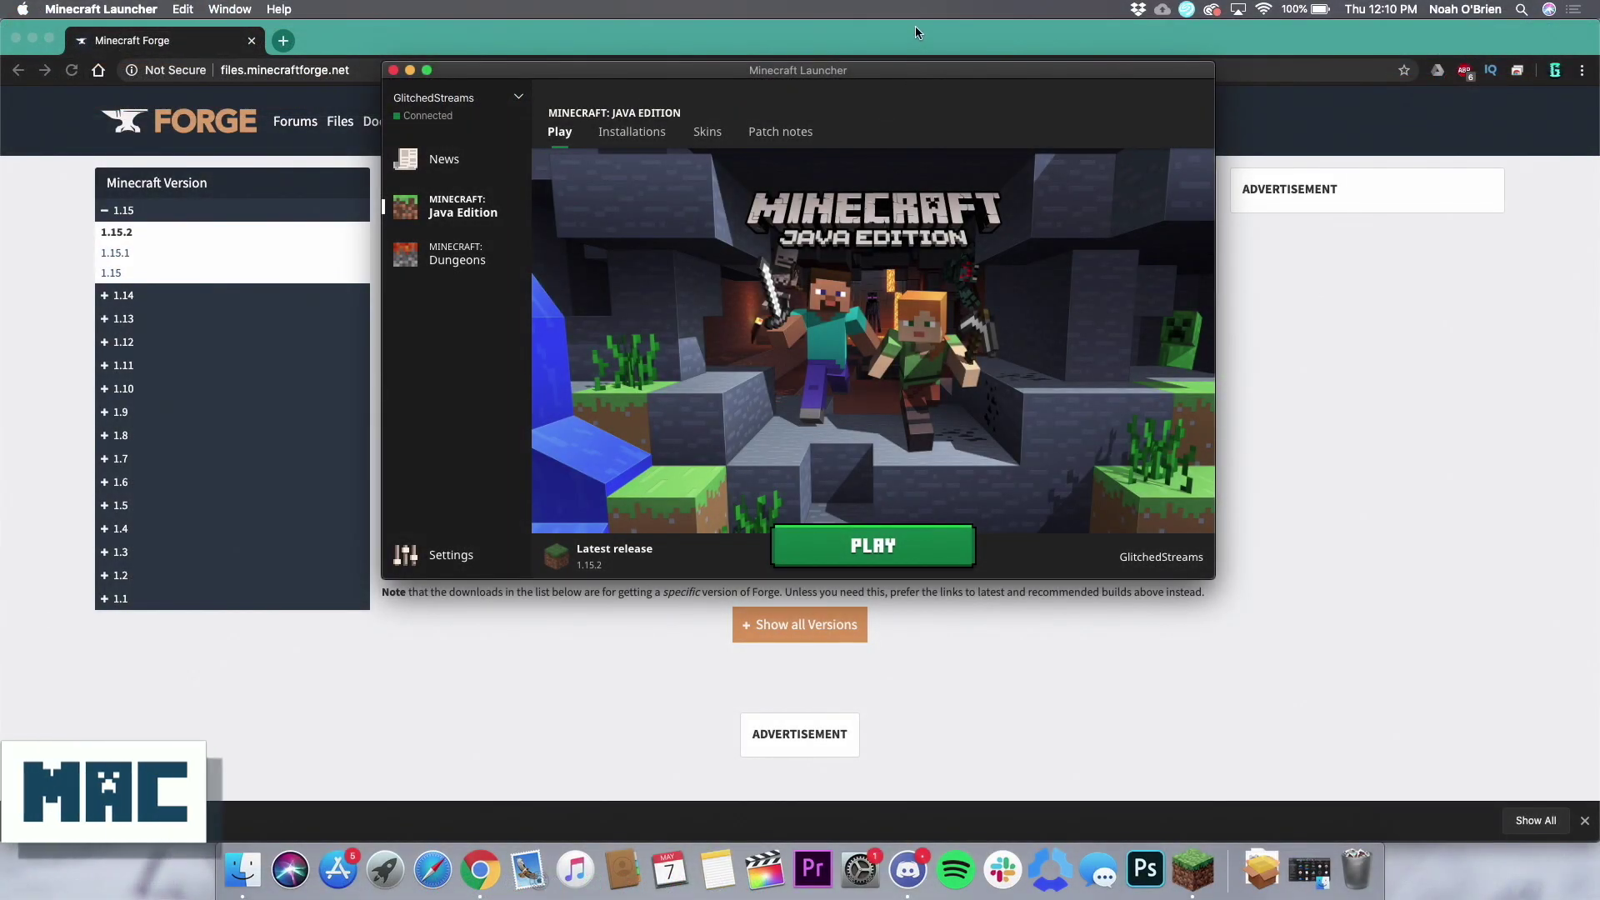
# Switch to the Minecraft Forge page in Chrome on the Mac and open its Minecraft 1.14.4 downloads.
pyautogui.click(915, 33)
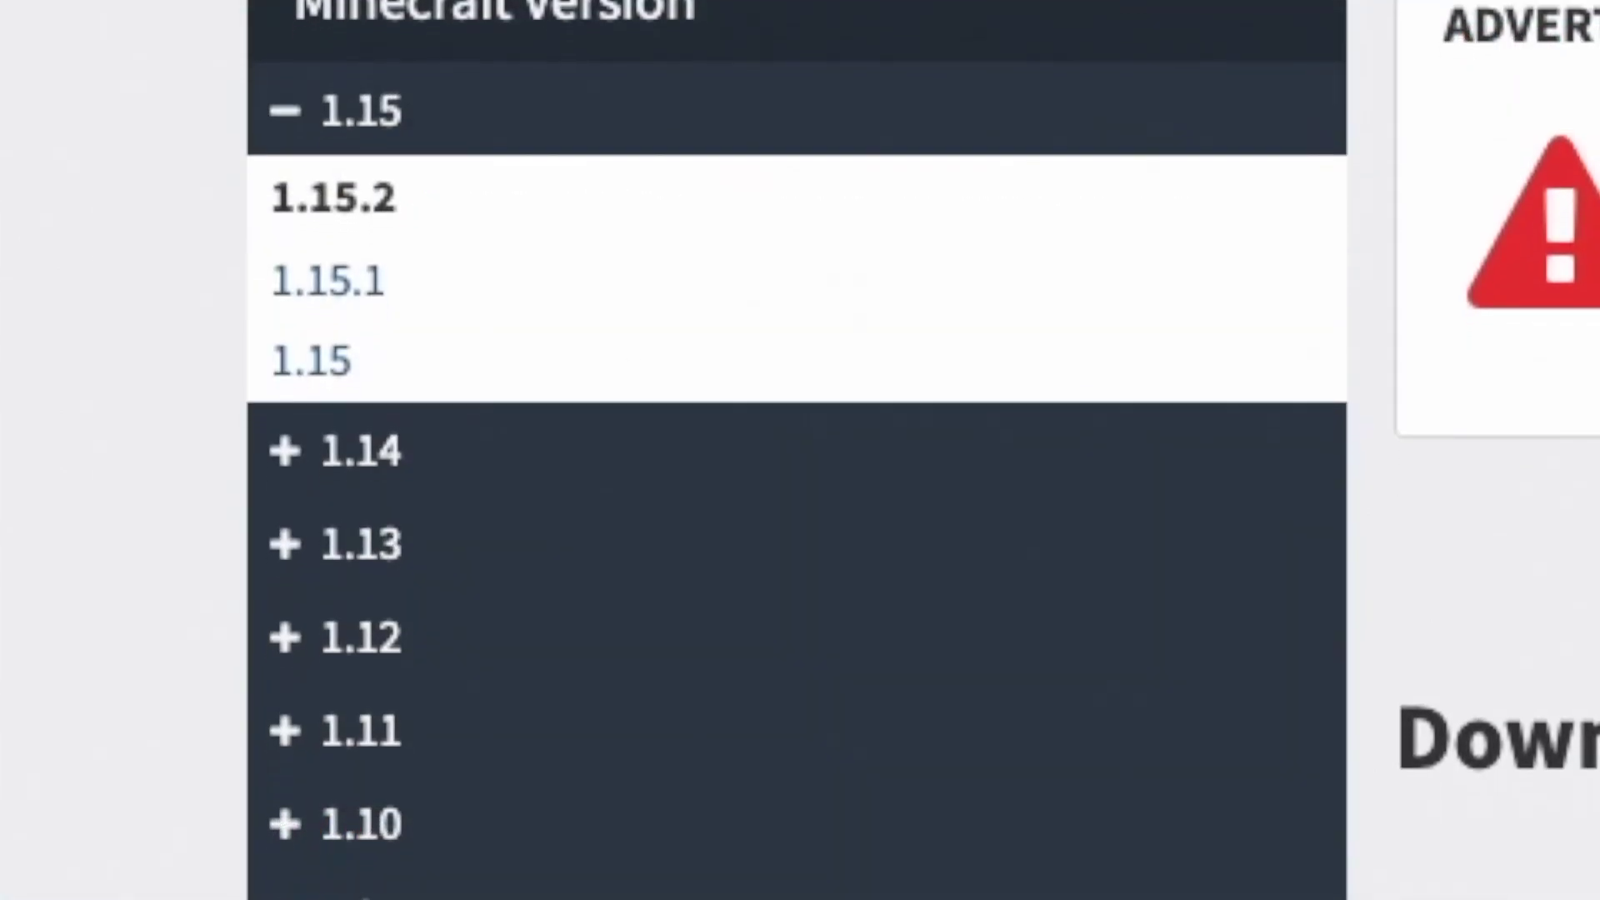
pyautogui.scroll(-5, 796, 450)
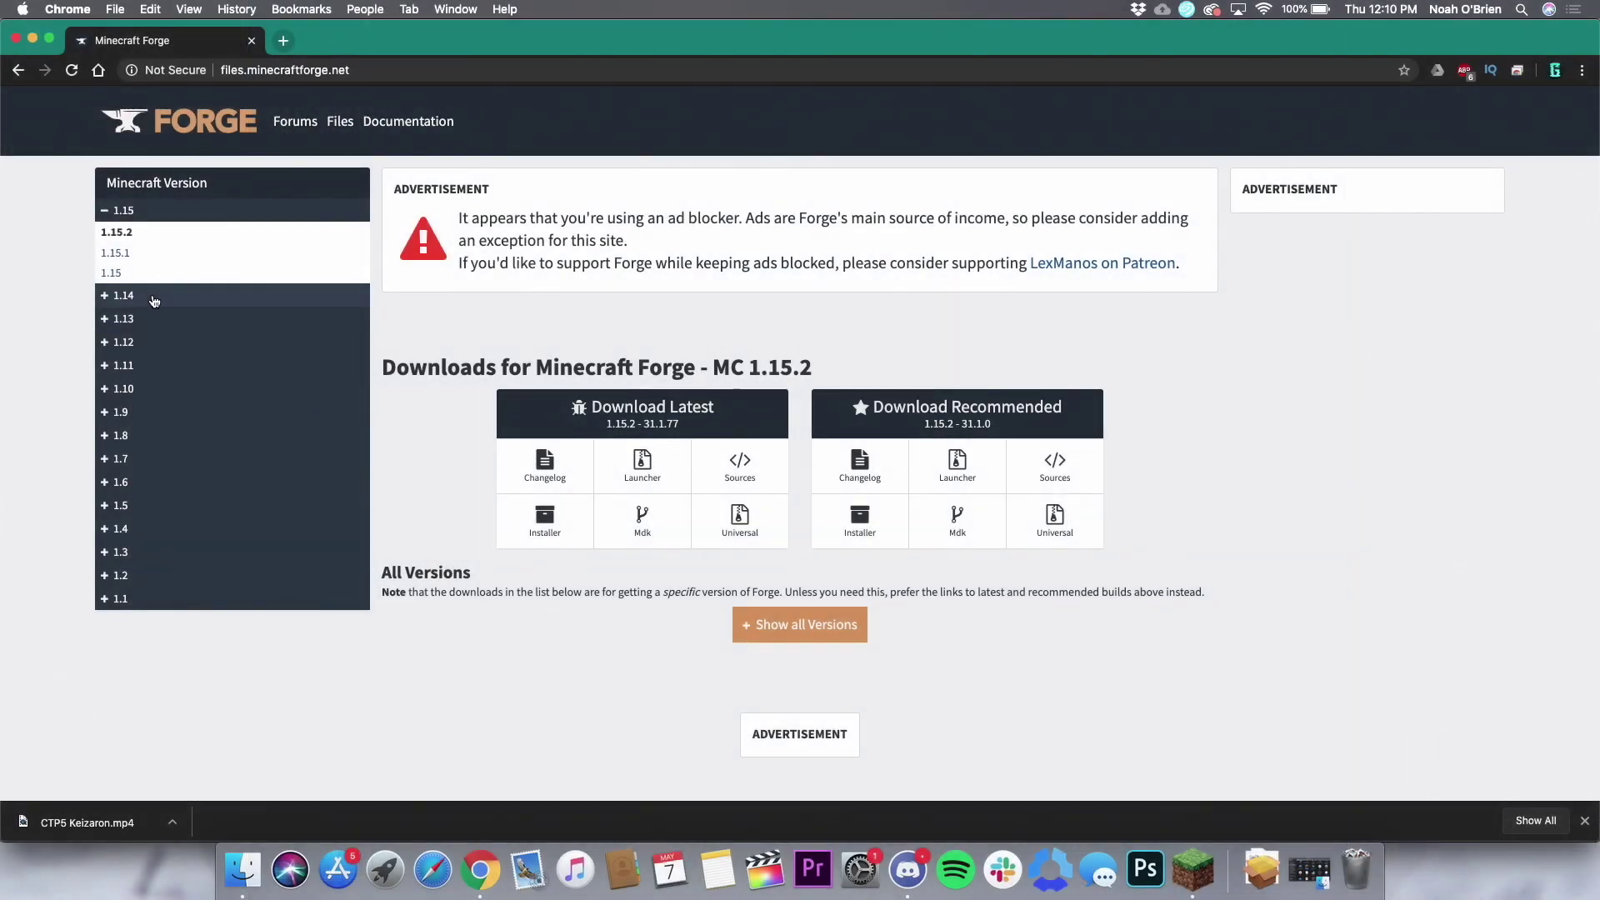
pyautogui.click(154, 297)
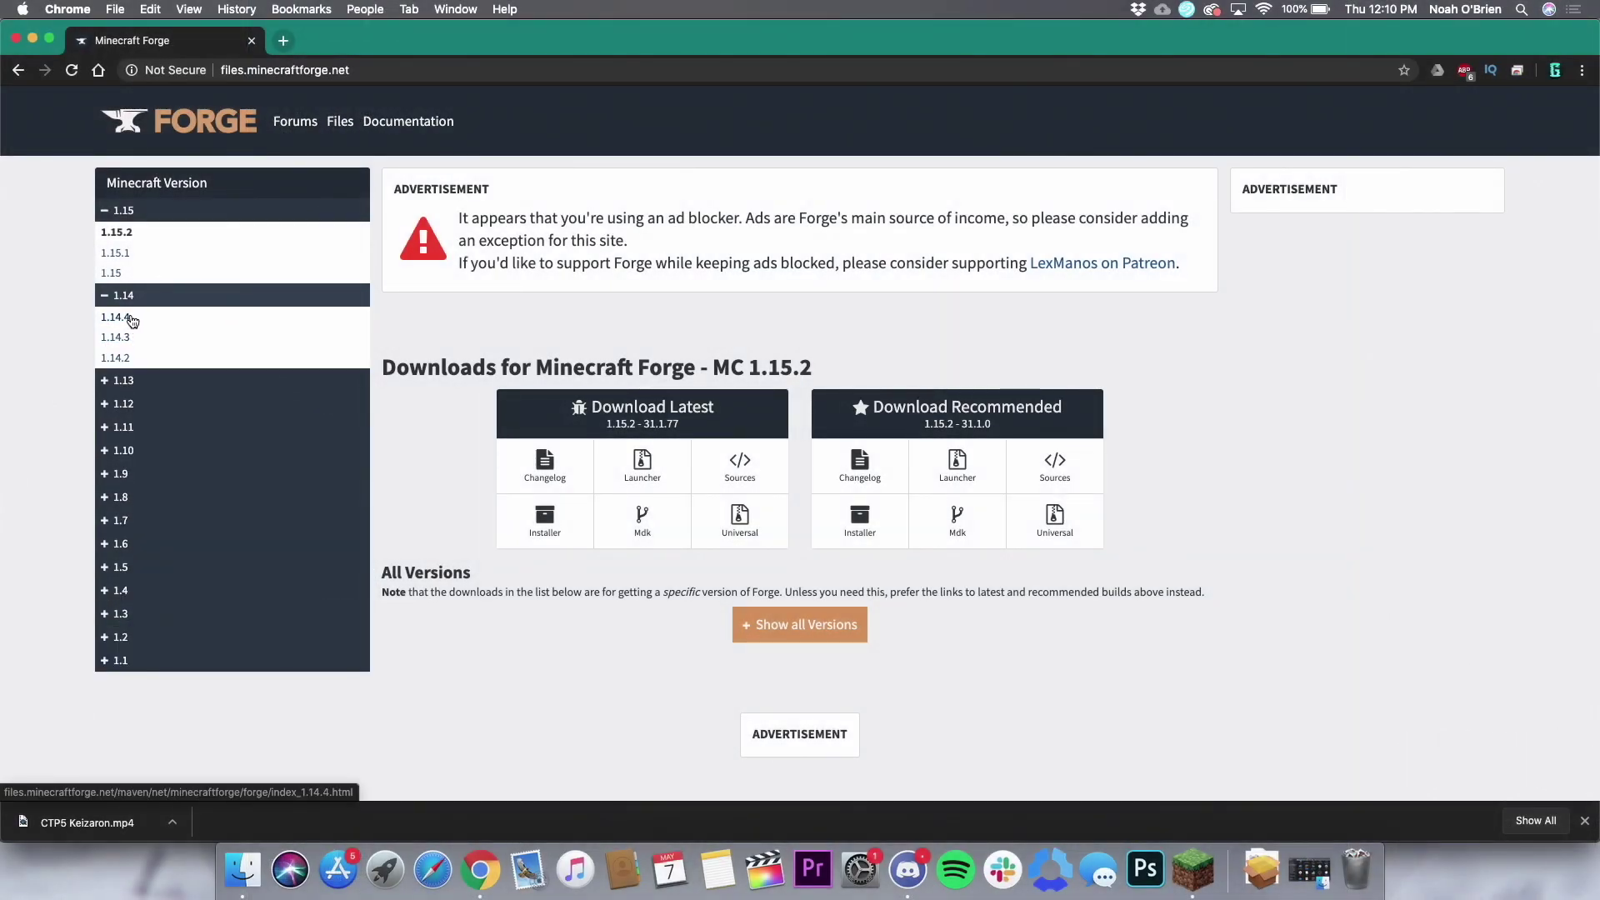
pyautogui.click(132, 319)
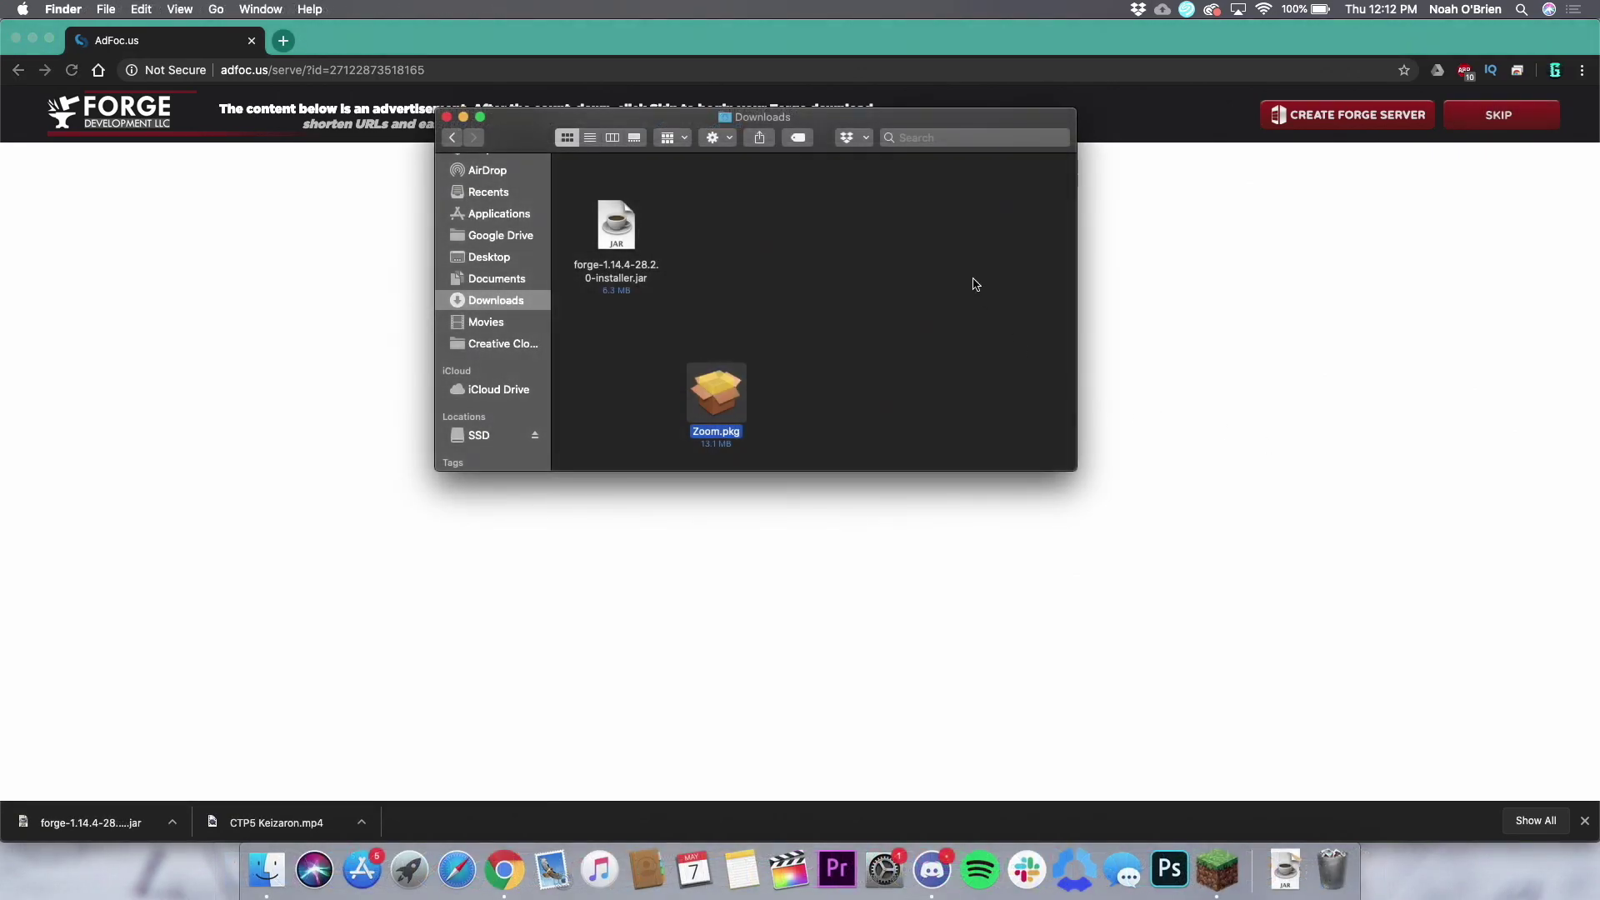
# Move forge-1.14.4-28.2.0-installer.jar from Downloads to the Desktop folder and try to open it there.
pyautogui.moveTo(631, 225); pyautogui.dragTo(531, 260)
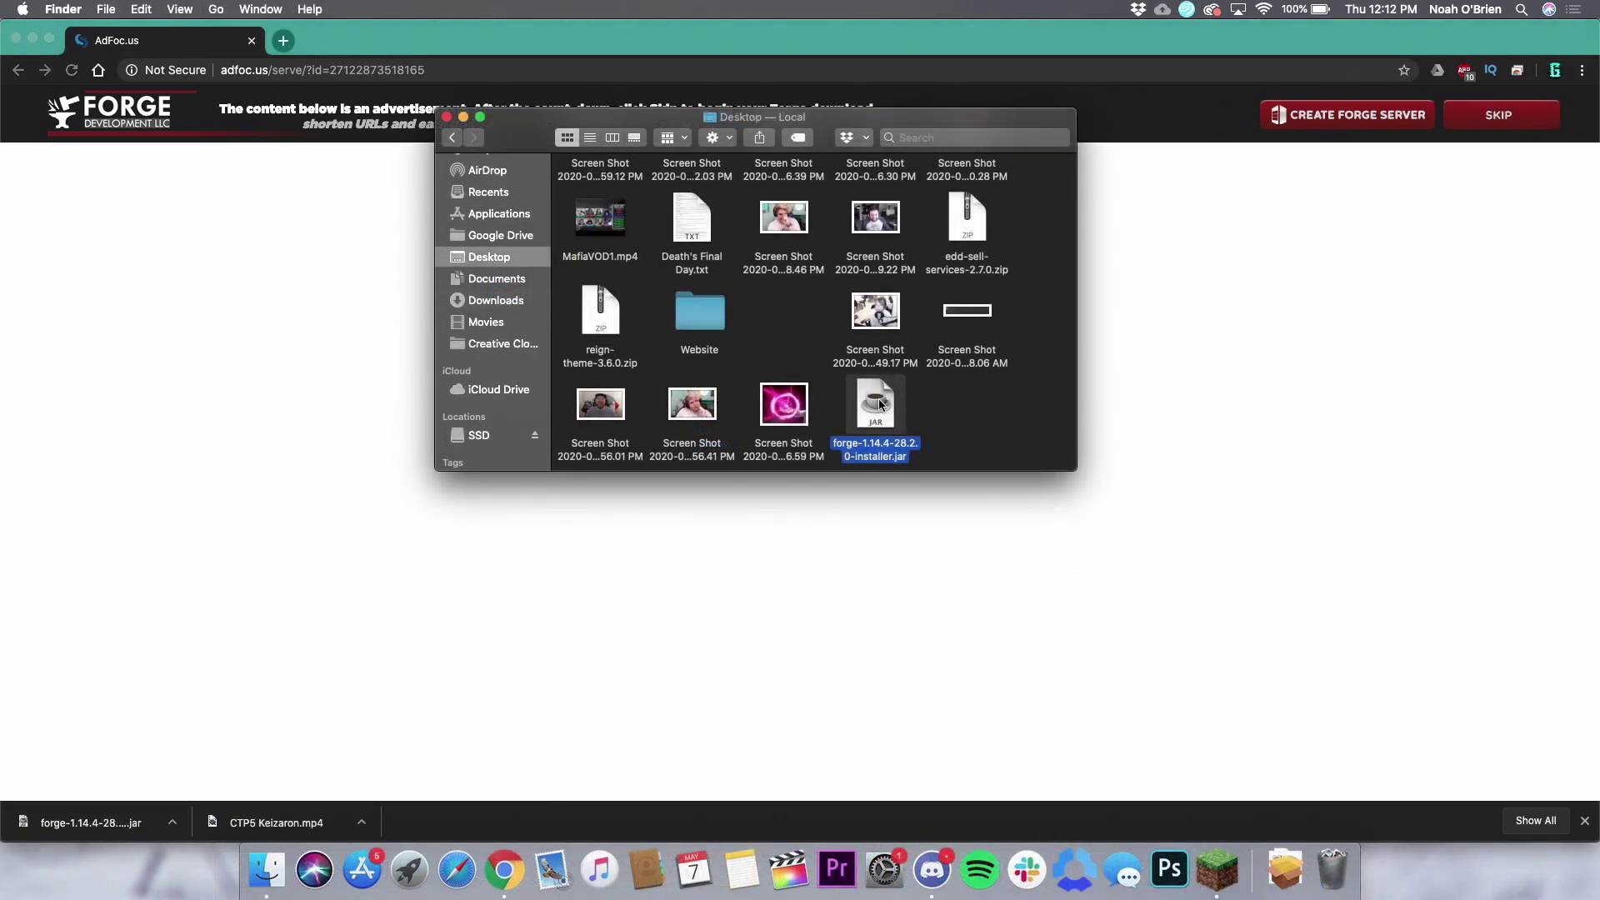
pyautogui.doubleClick(877, 404)
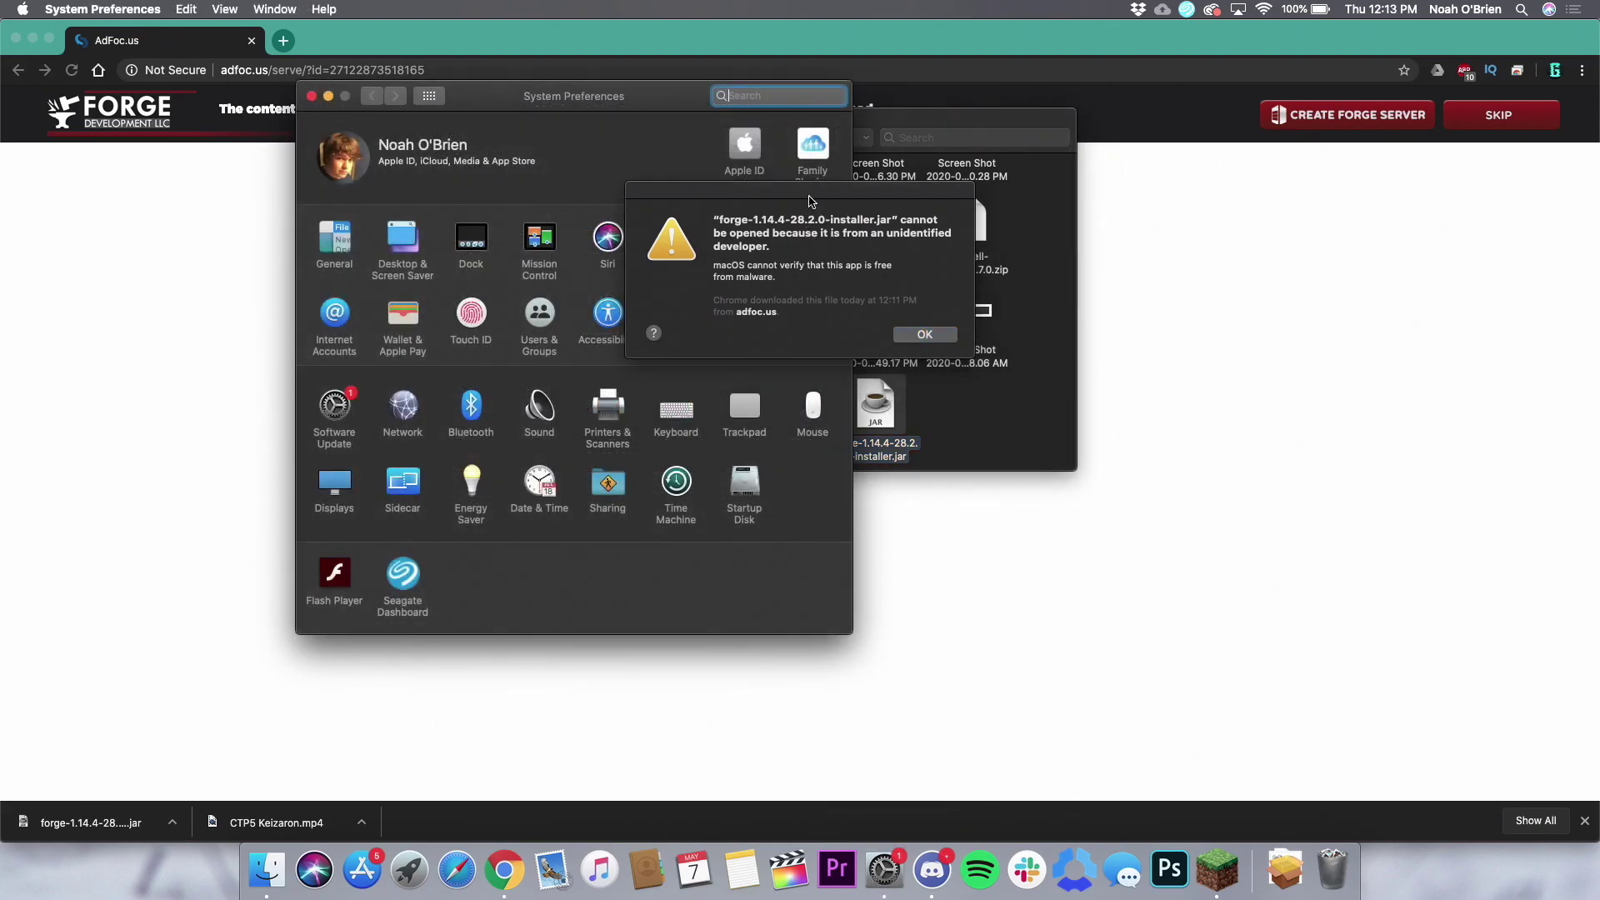
# Find Security & Privacy in System Preferences and allow the blocked Forge installer to open anyway.
pyautogui.write('secu')
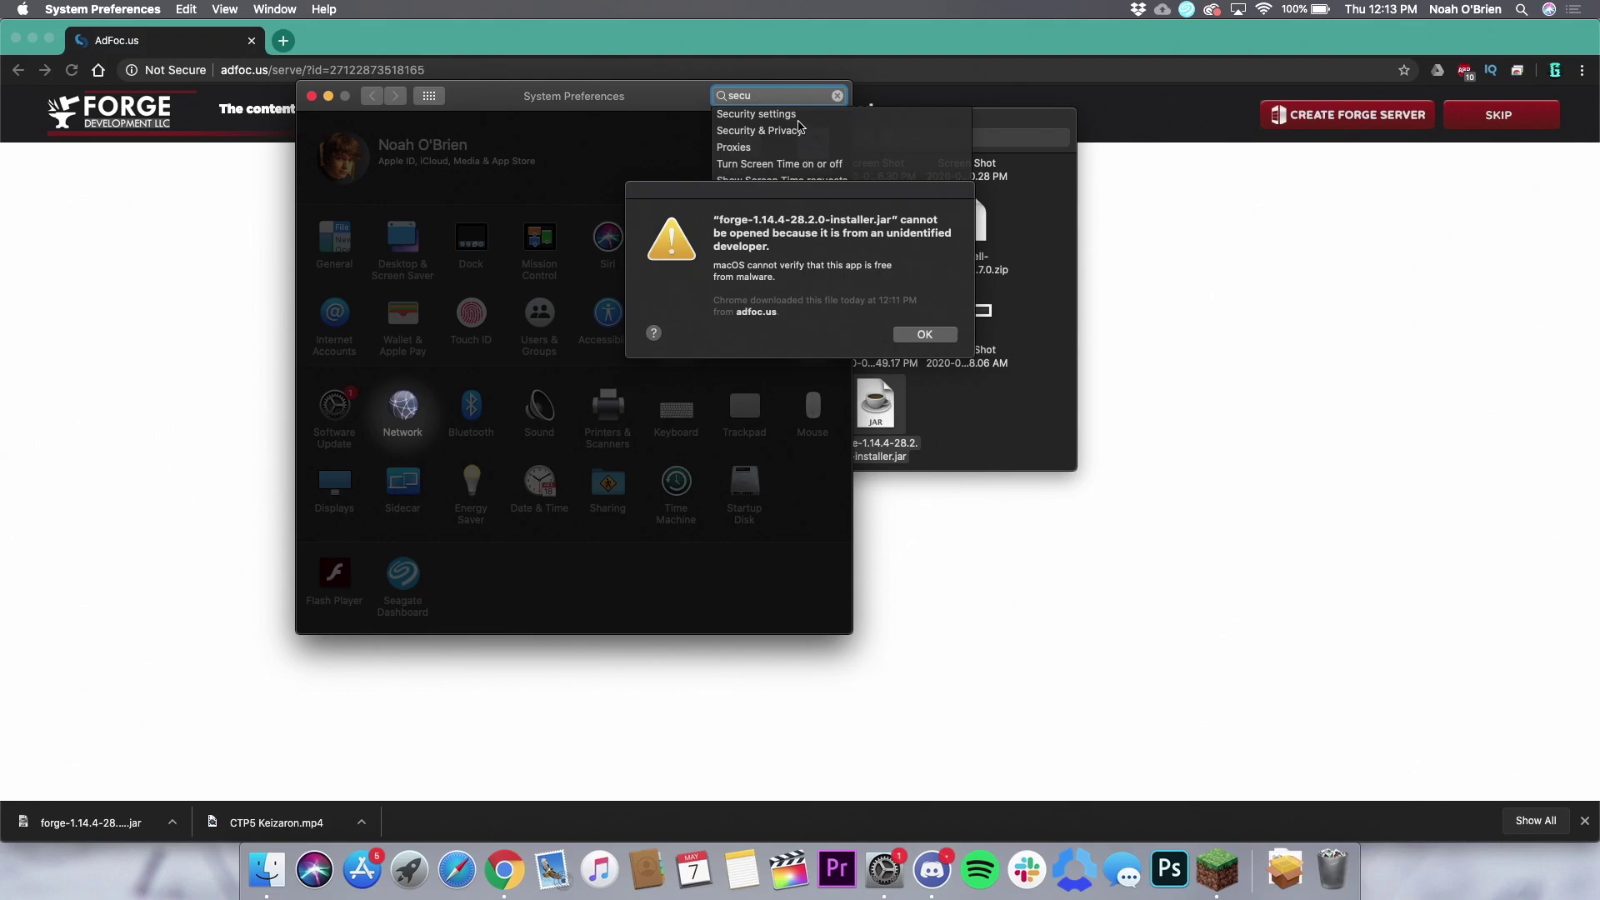
pyautogui.click(768, 131)
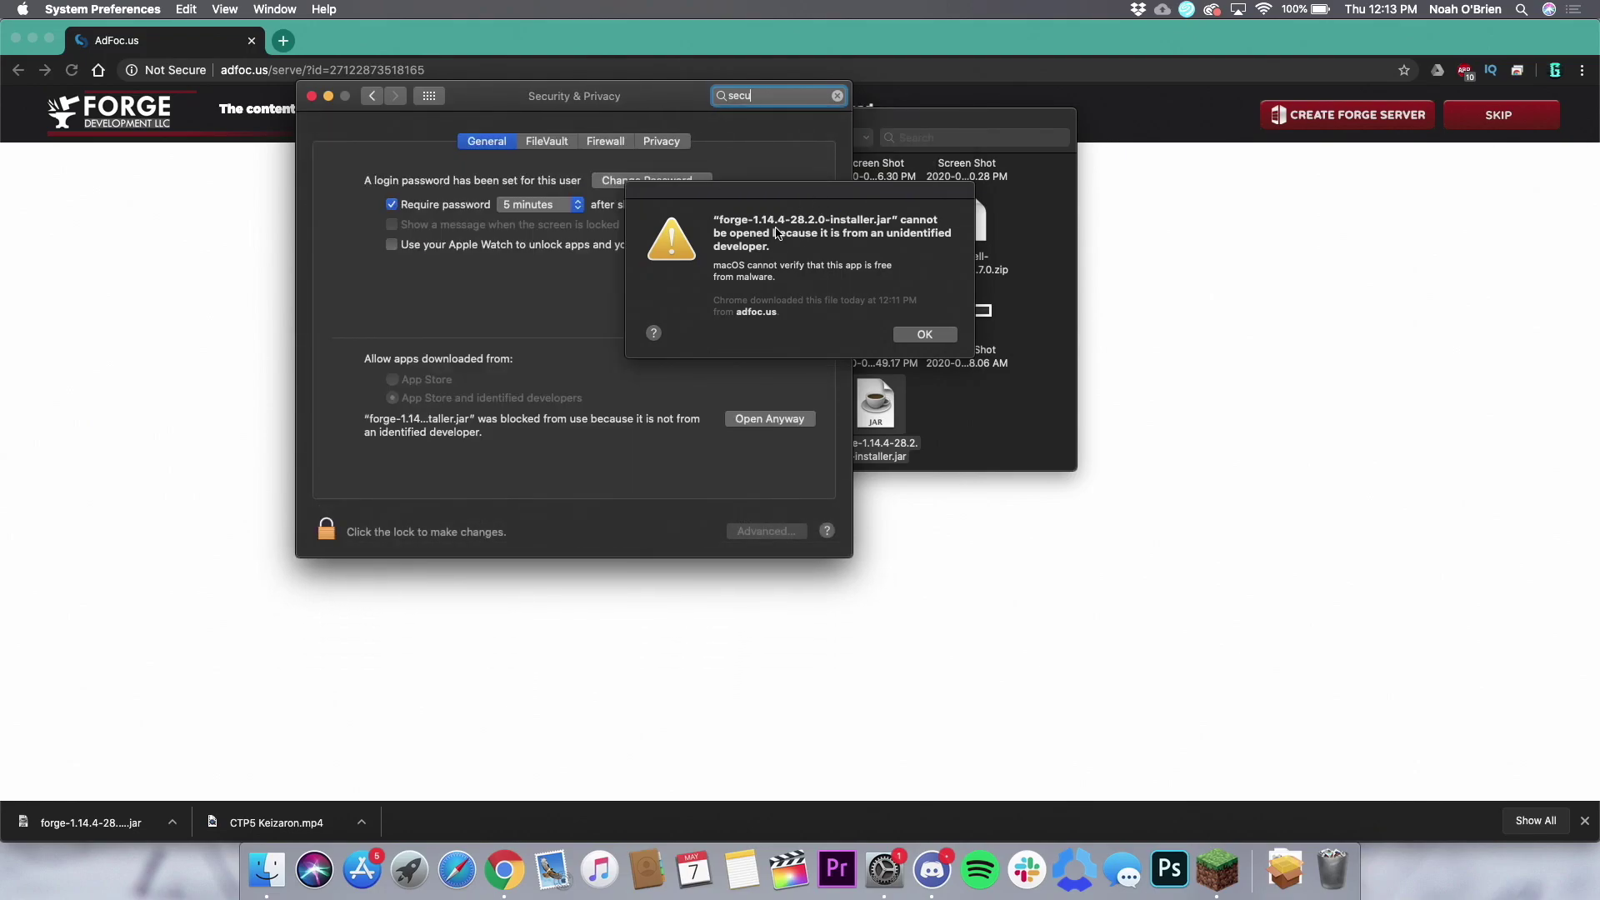
pyautogui.click(741, 427)
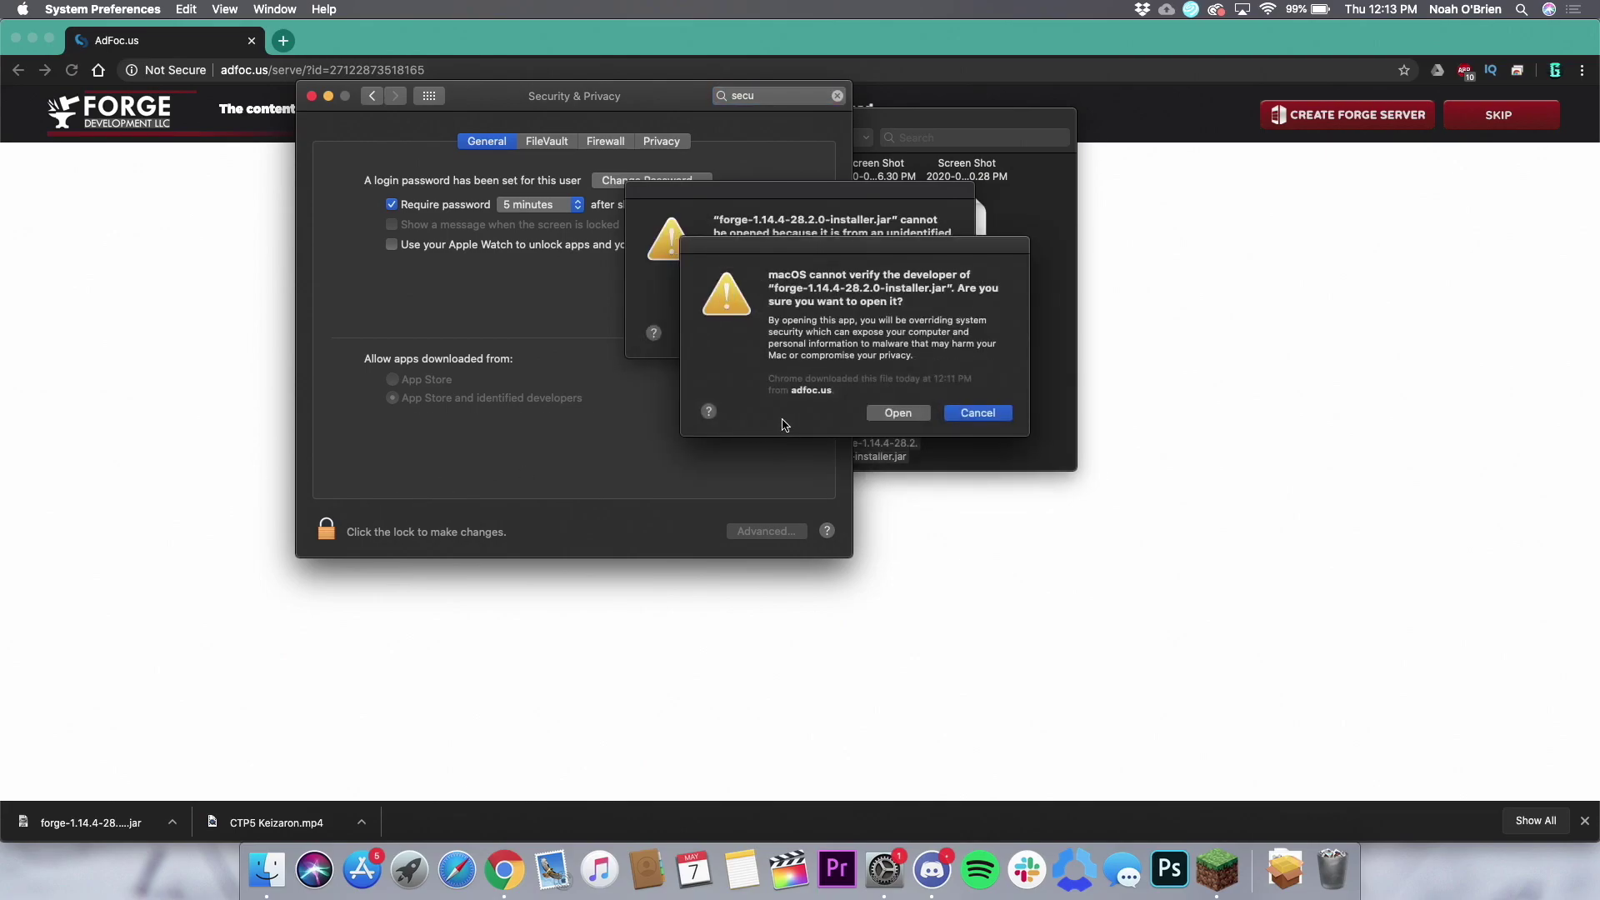
pyautogui.click(898, 413)
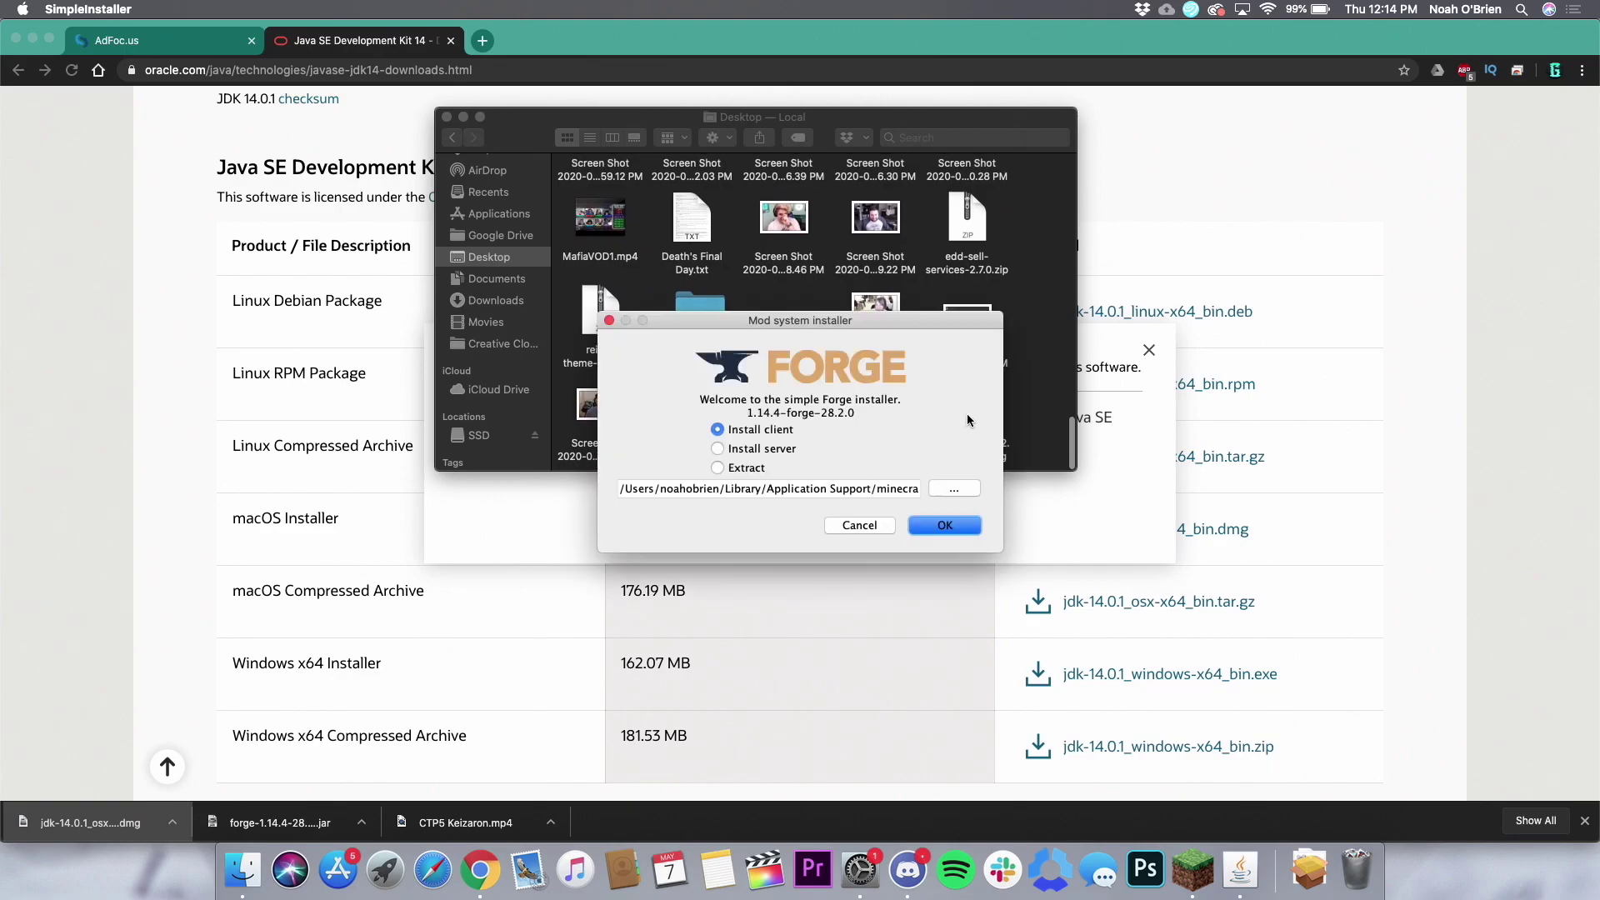
# Install the Forge 1.14.4 client in its default folder and open Minecraft from the Applications folder.
pyautogui.click(945, 527)
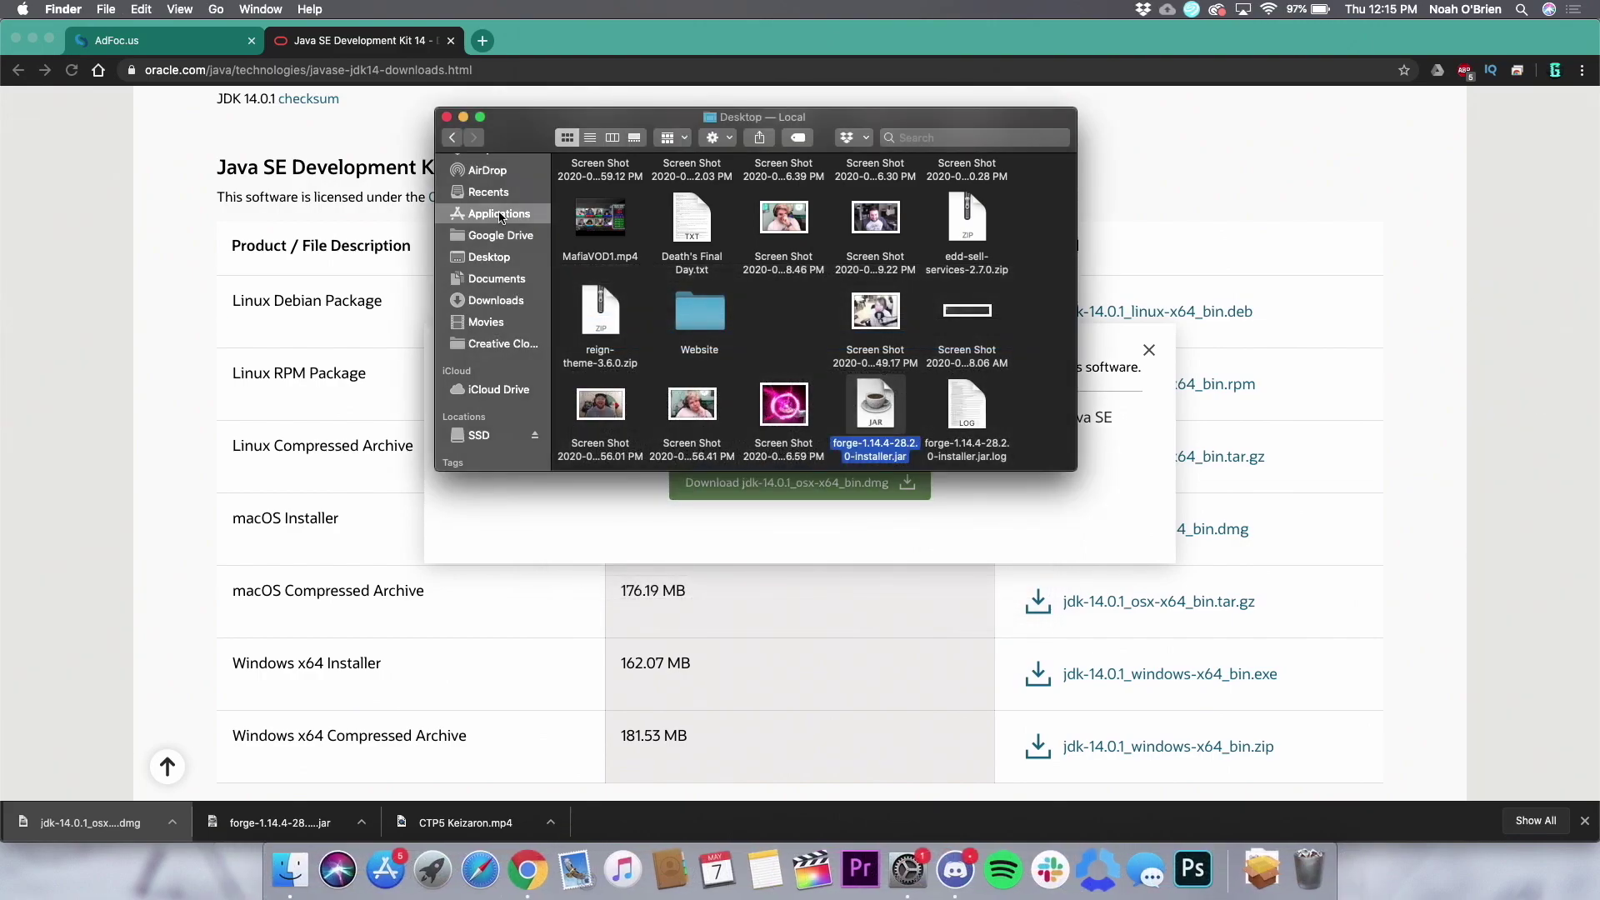
pyautogui.click(500, 214)
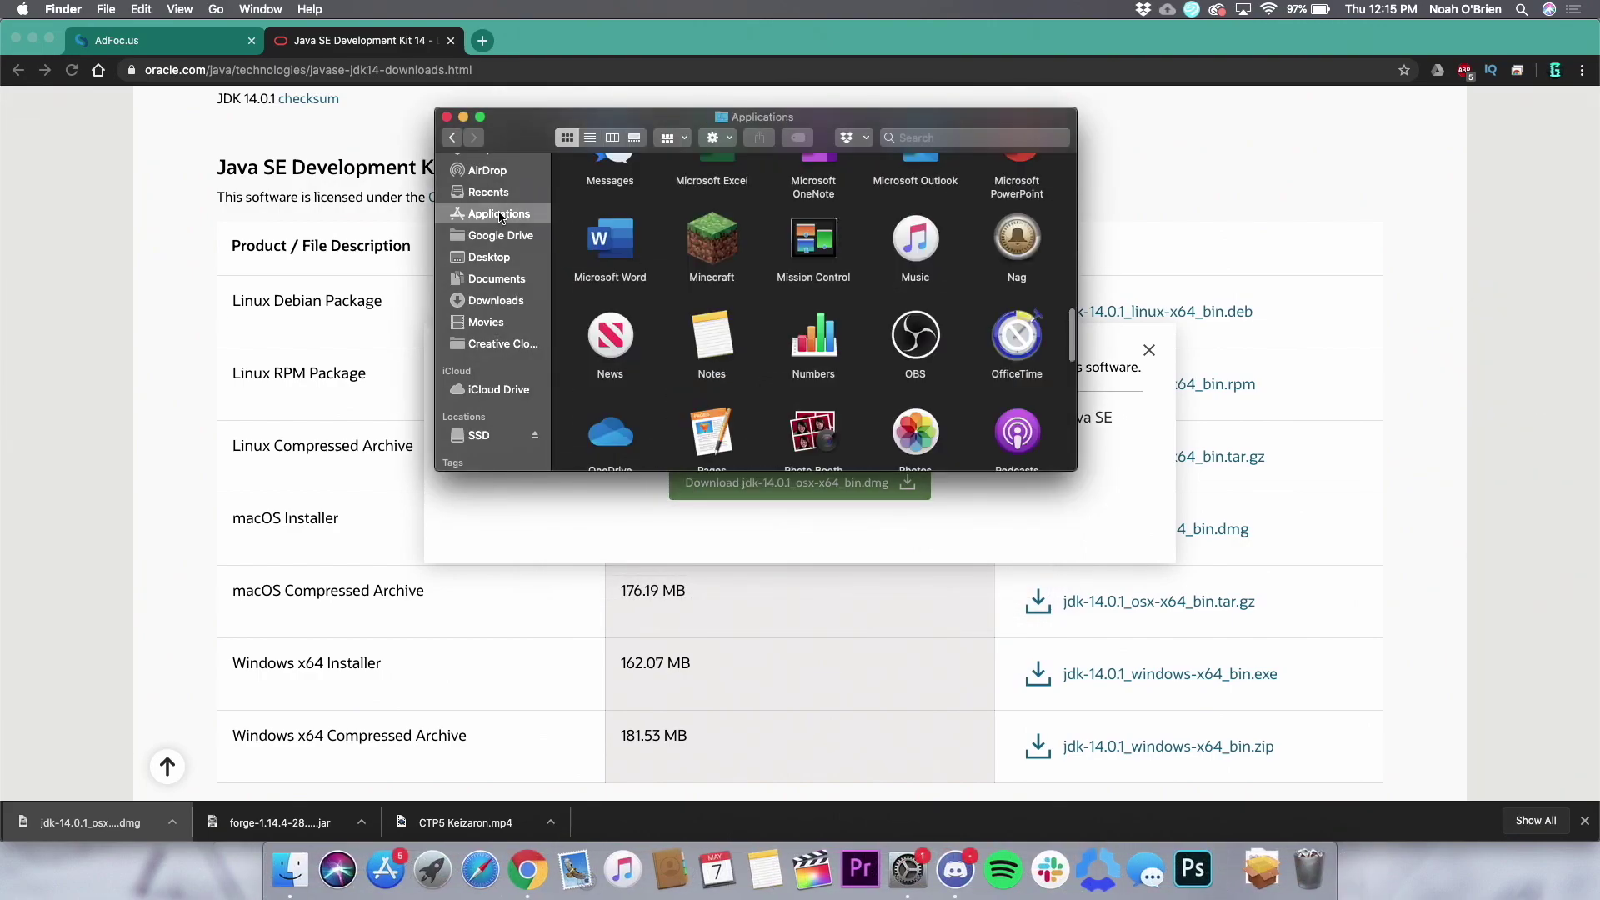
pyautogui.doubleClick(707, 250)
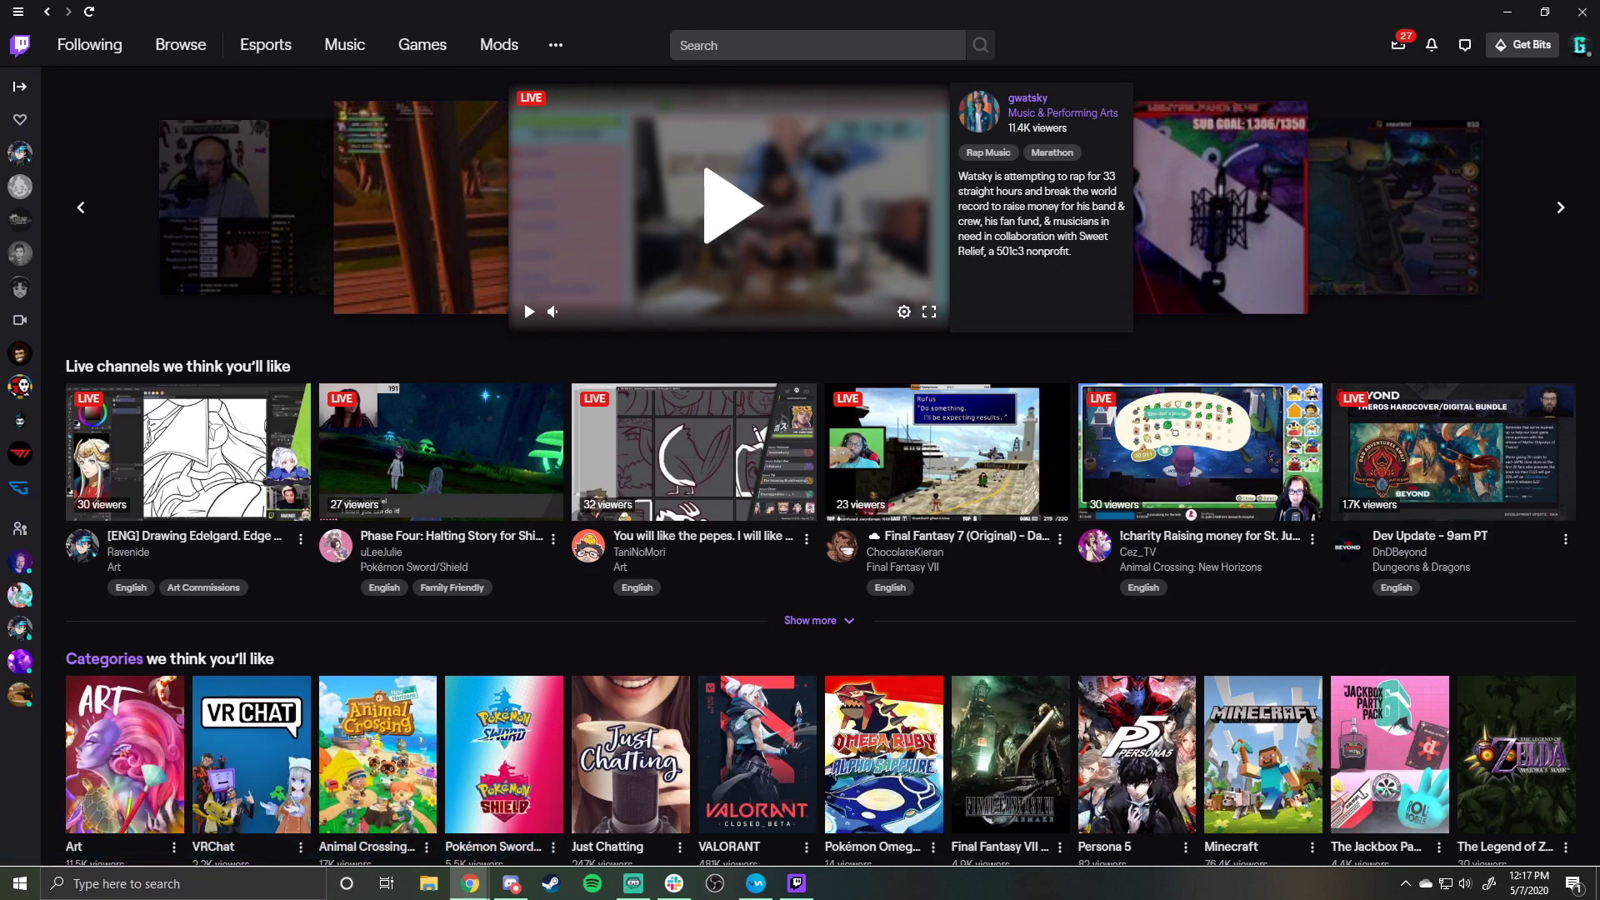
# Switch to the Twitch app and create a custom Minecraft profile named Minecraft Mods with version 1.12.2 and modloader forge-14.23.5.2854.
pyautogui.click(490, 60)
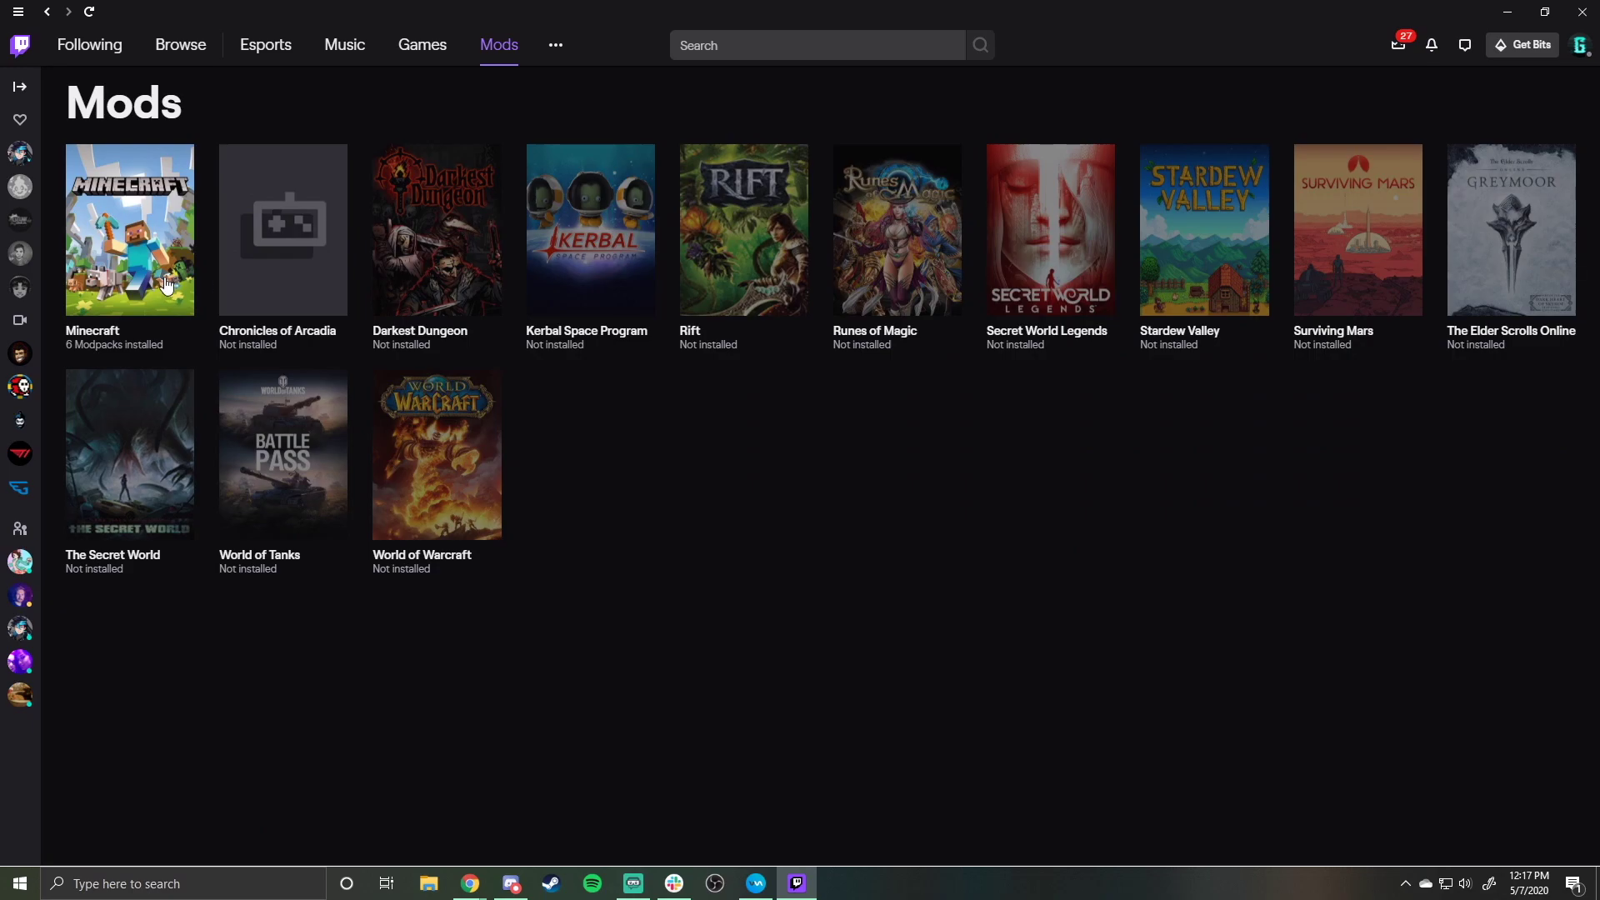
pyautogui.click(166, 285)
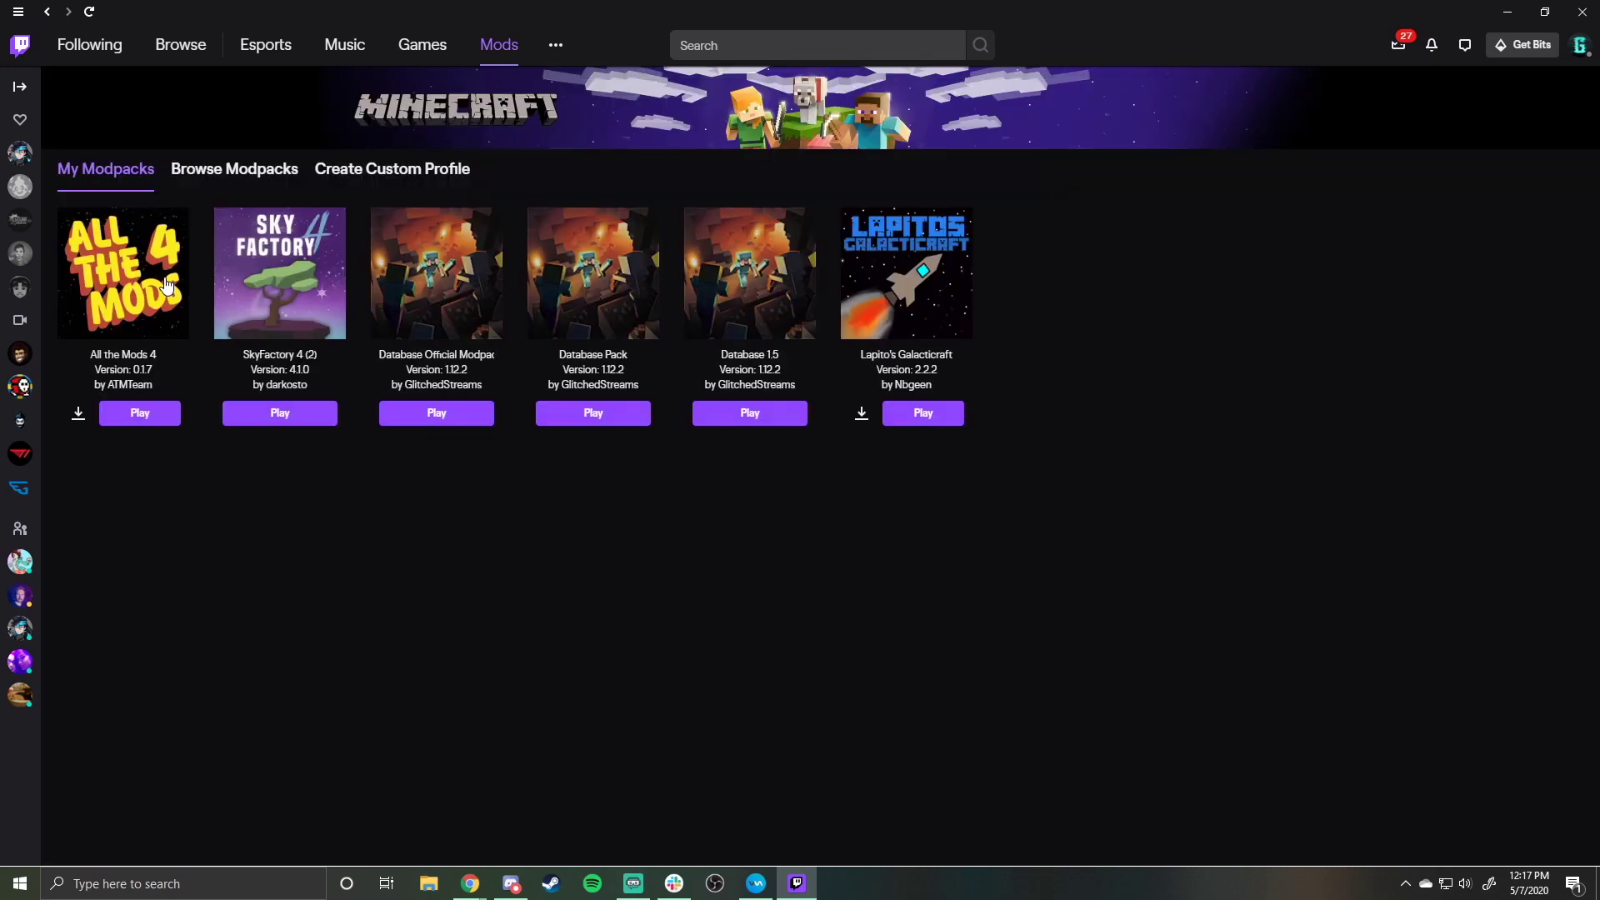
pyautogui.click(452, 173)
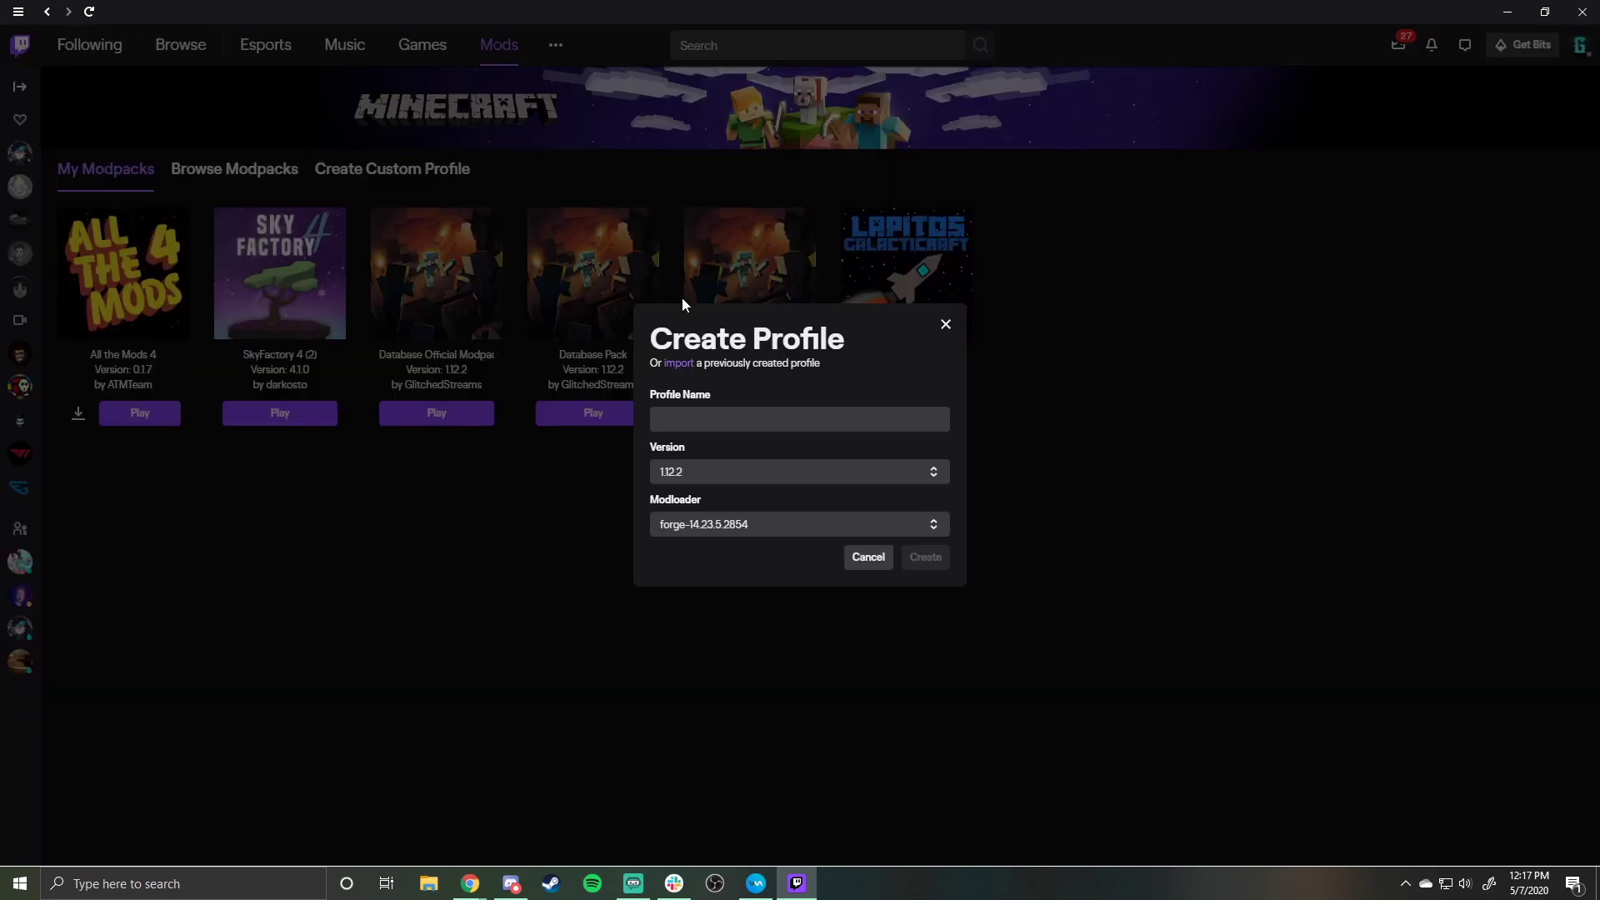
pyautogui.click(775, 425)
pyautogui.write('Minecraft Mods')
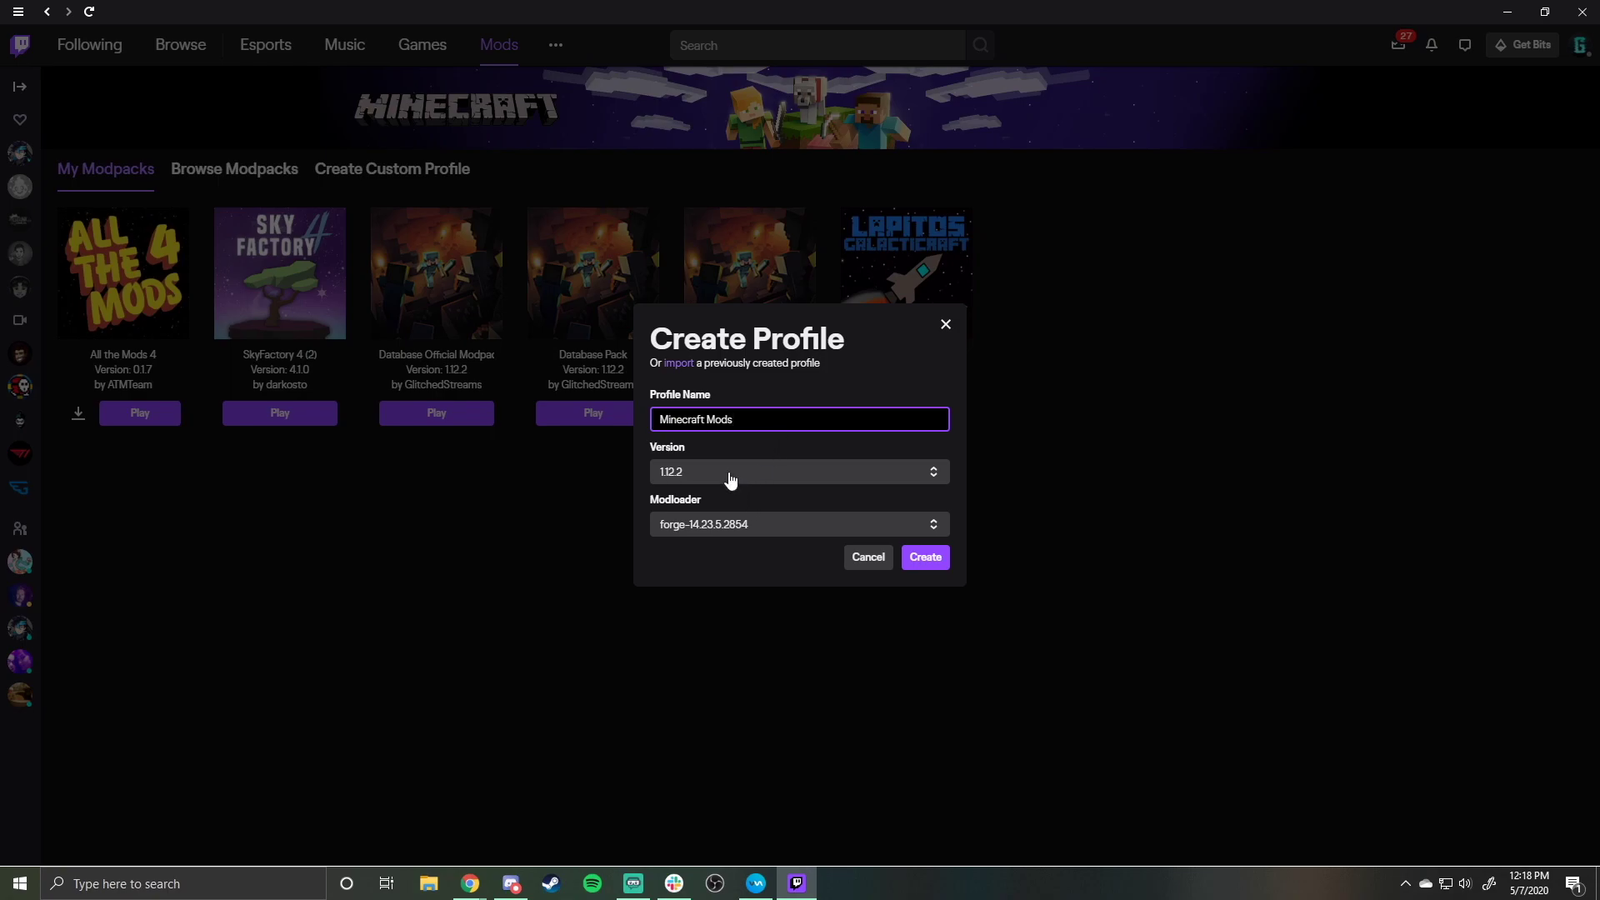
pyautogui.click(934, 566)
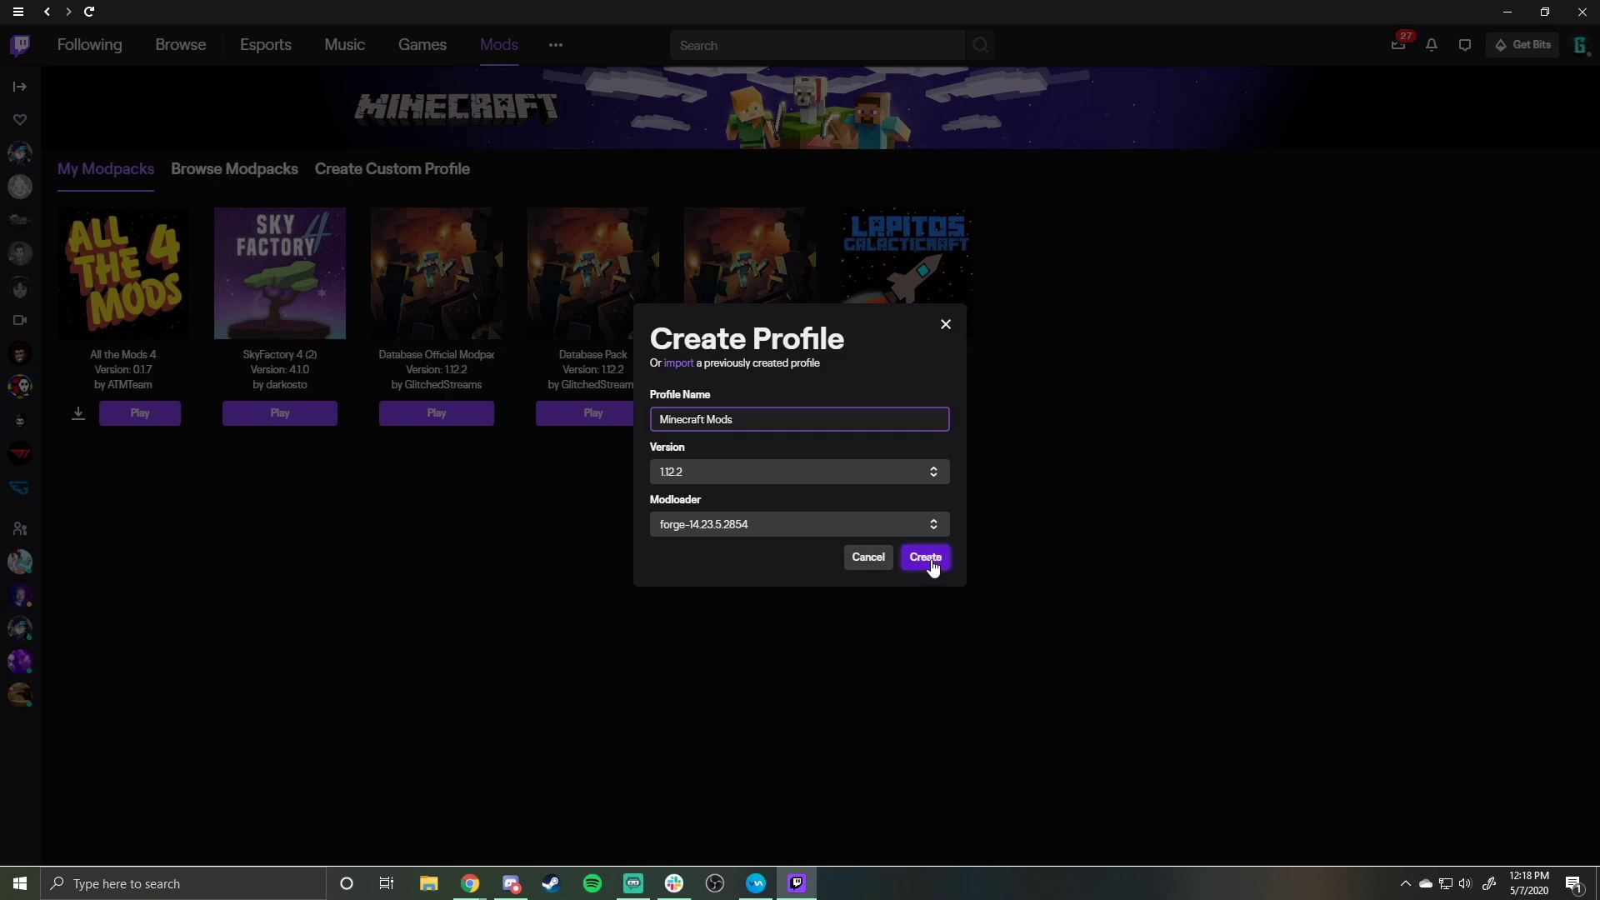